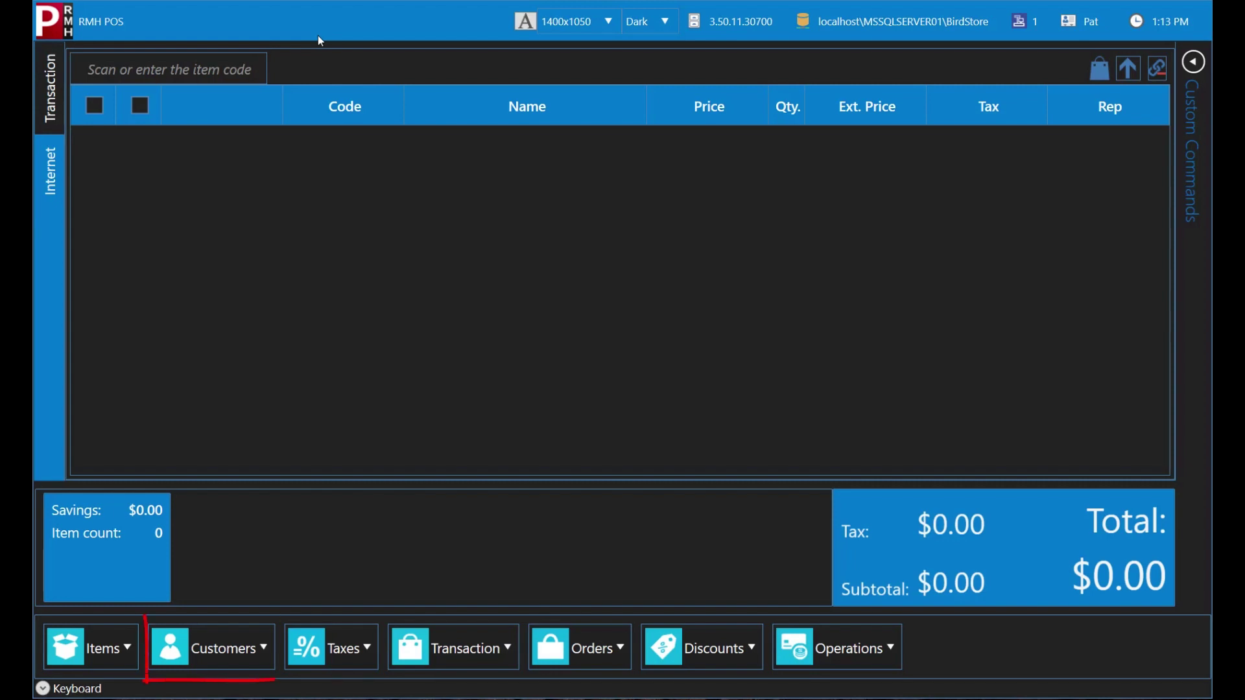
Step: Look up an existing customer by first name and attach them to the sale
click(193, 640)
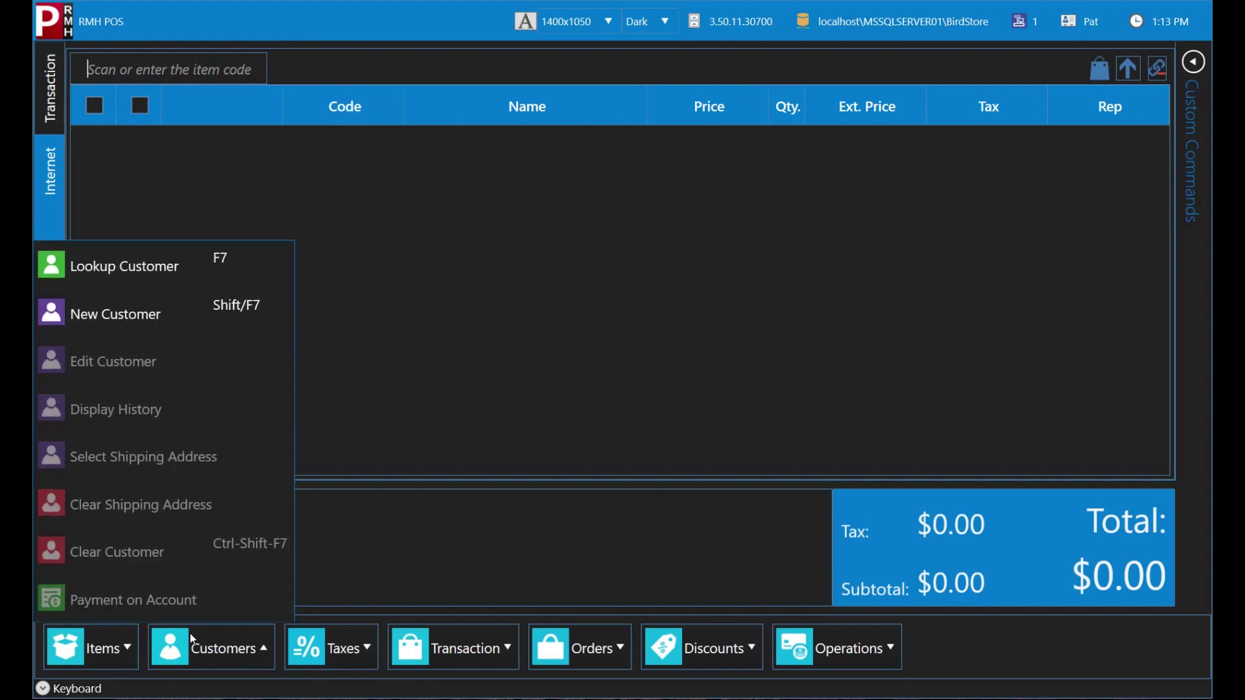
click(200, 270)
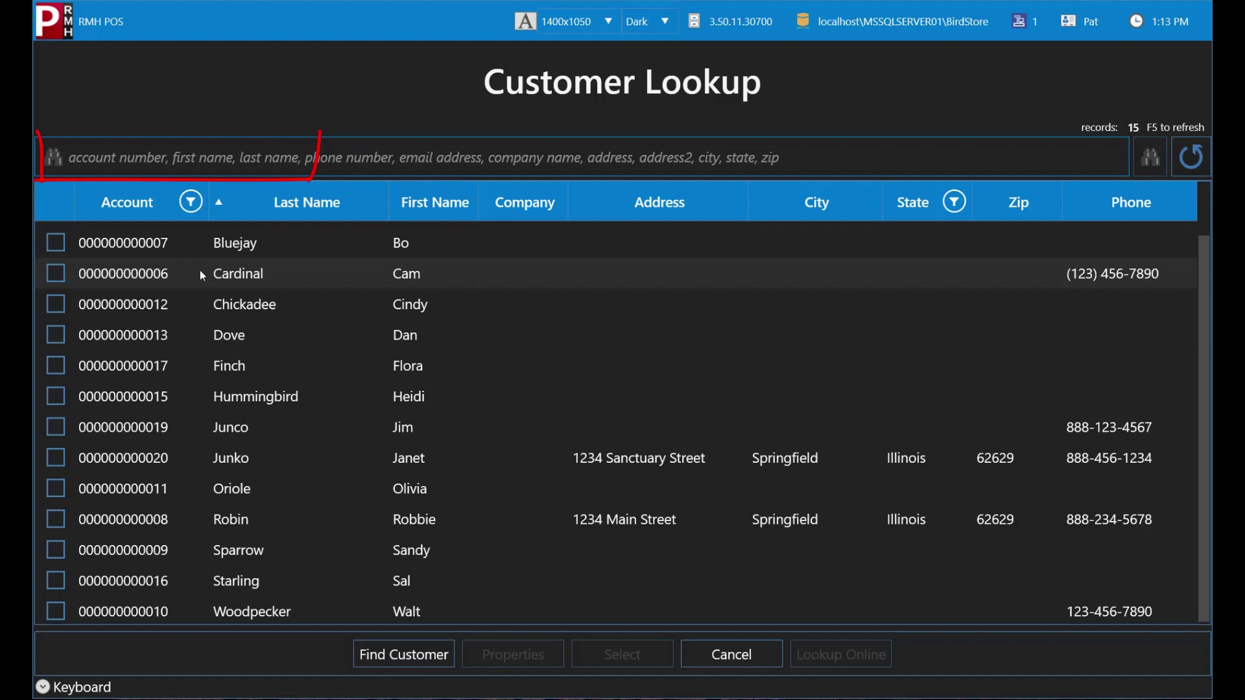
text(SAL)
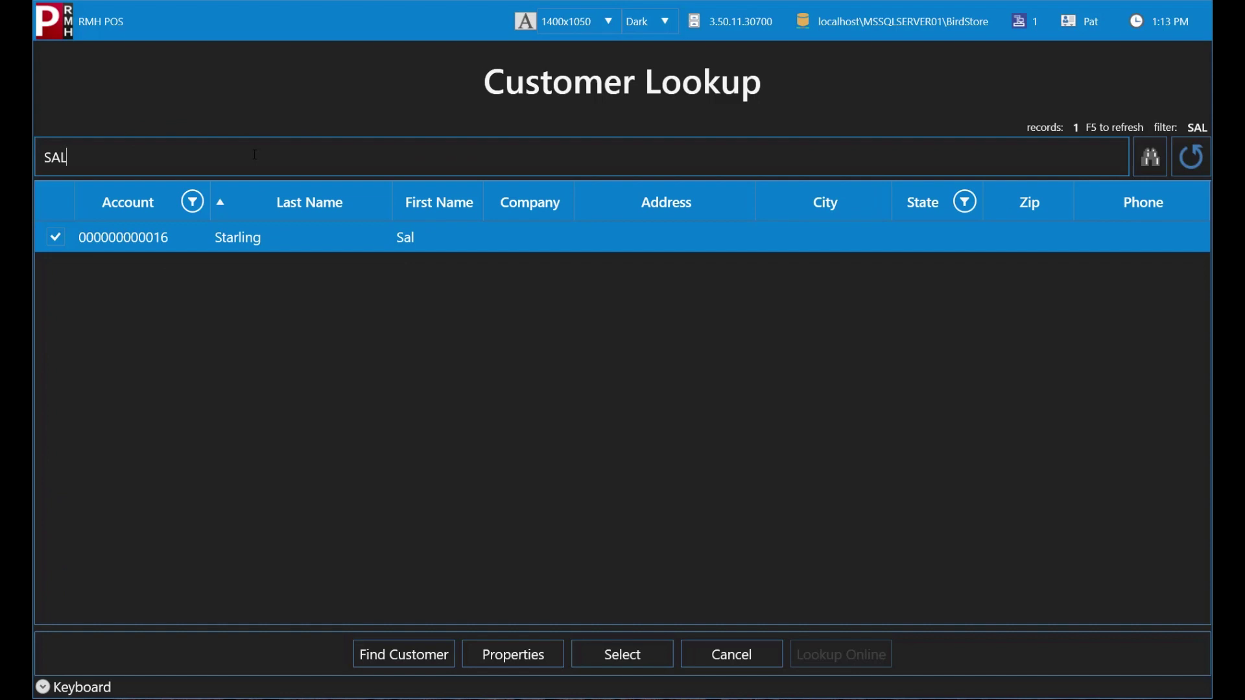
click(324, 241)
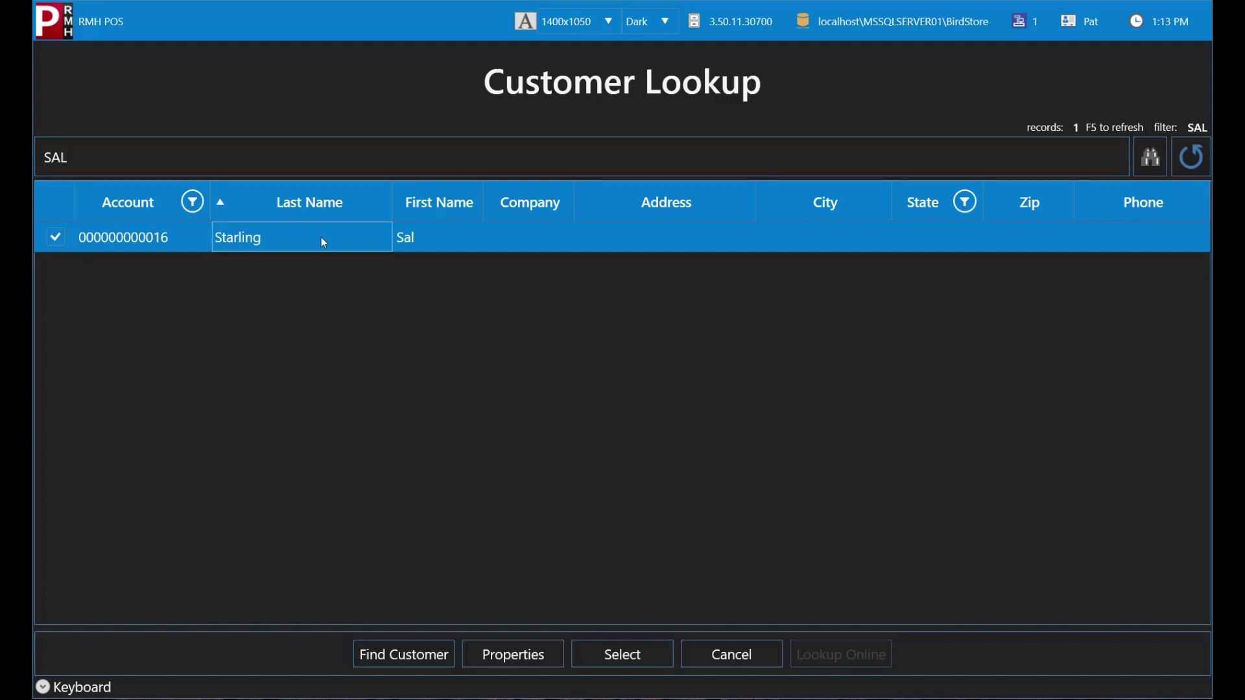
click(622, 654)
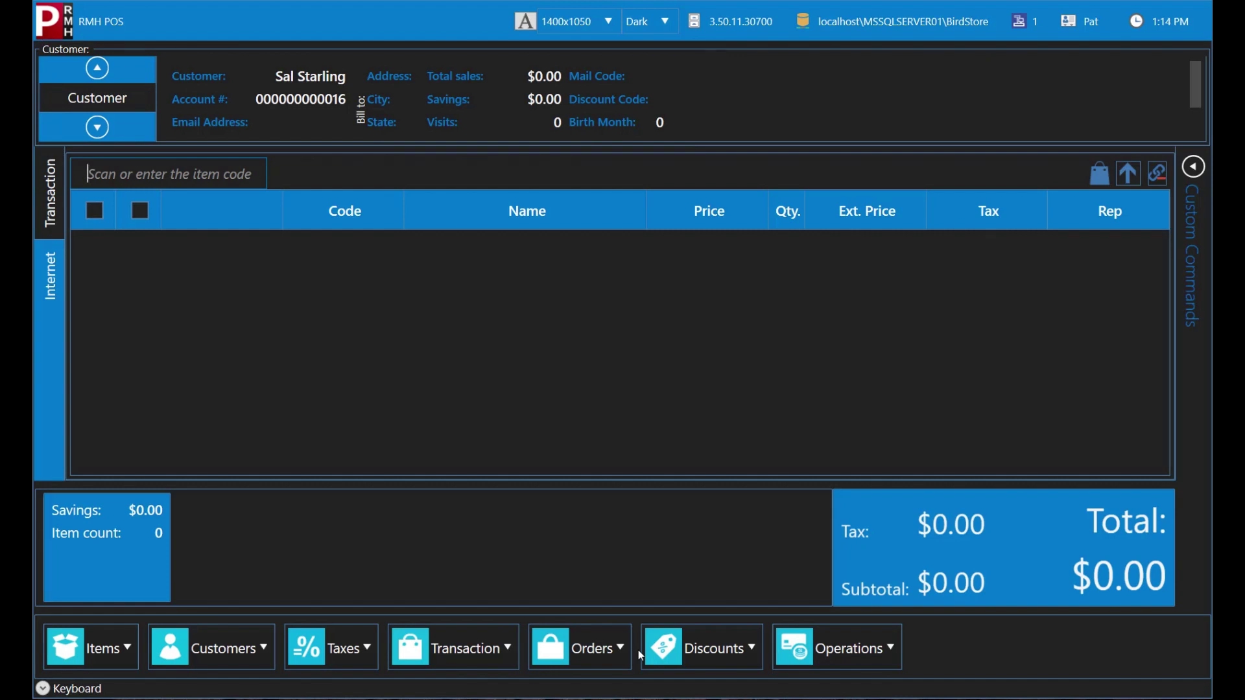
Step: Clear the customer, load another found by a partial first-name search, then clear that one too
click(241, 650)
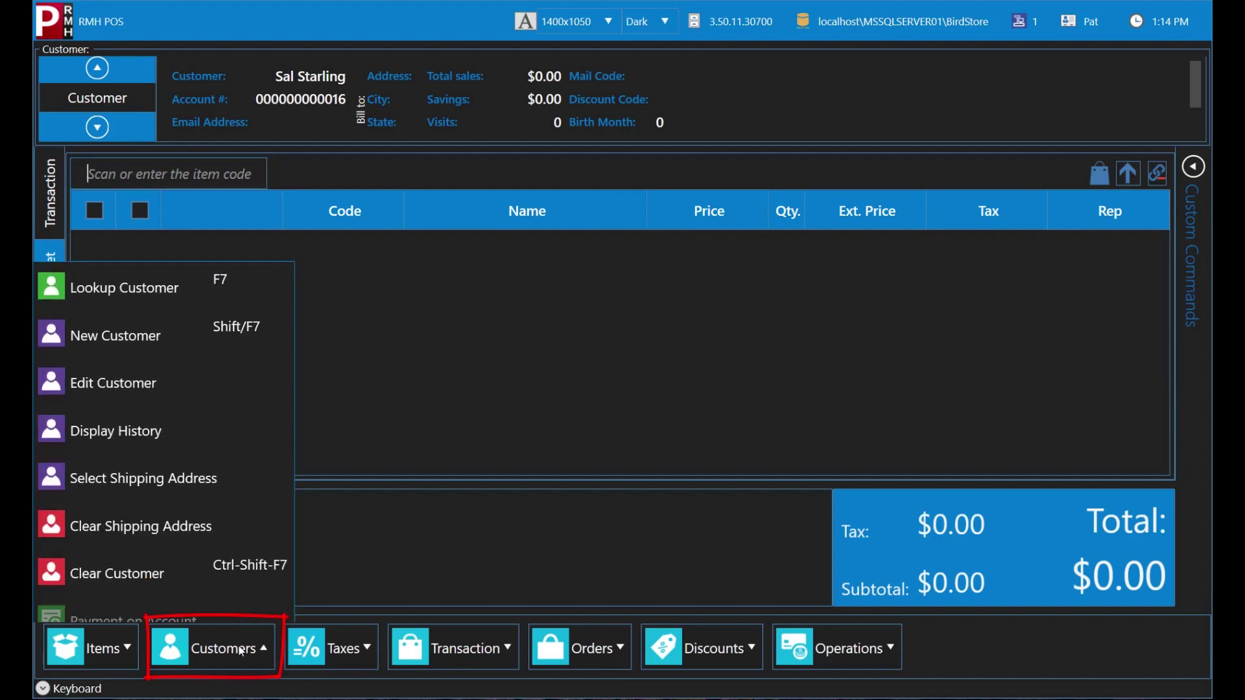
click(239, 566)
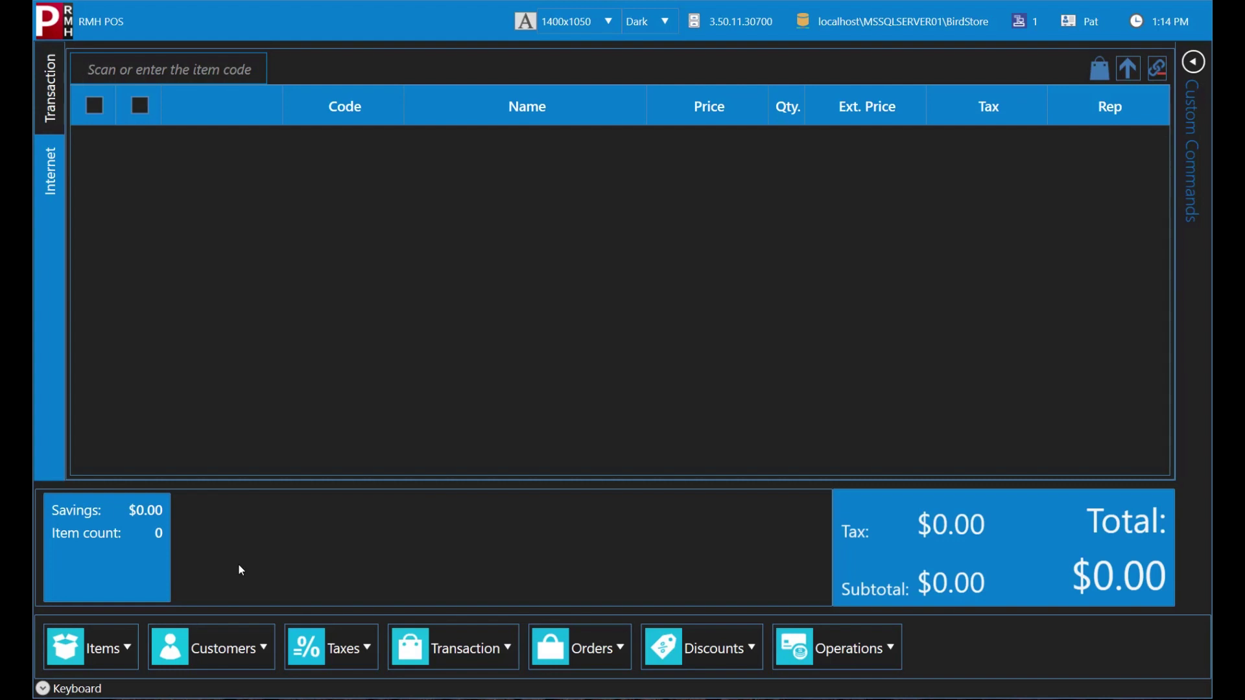
click(231, 642)
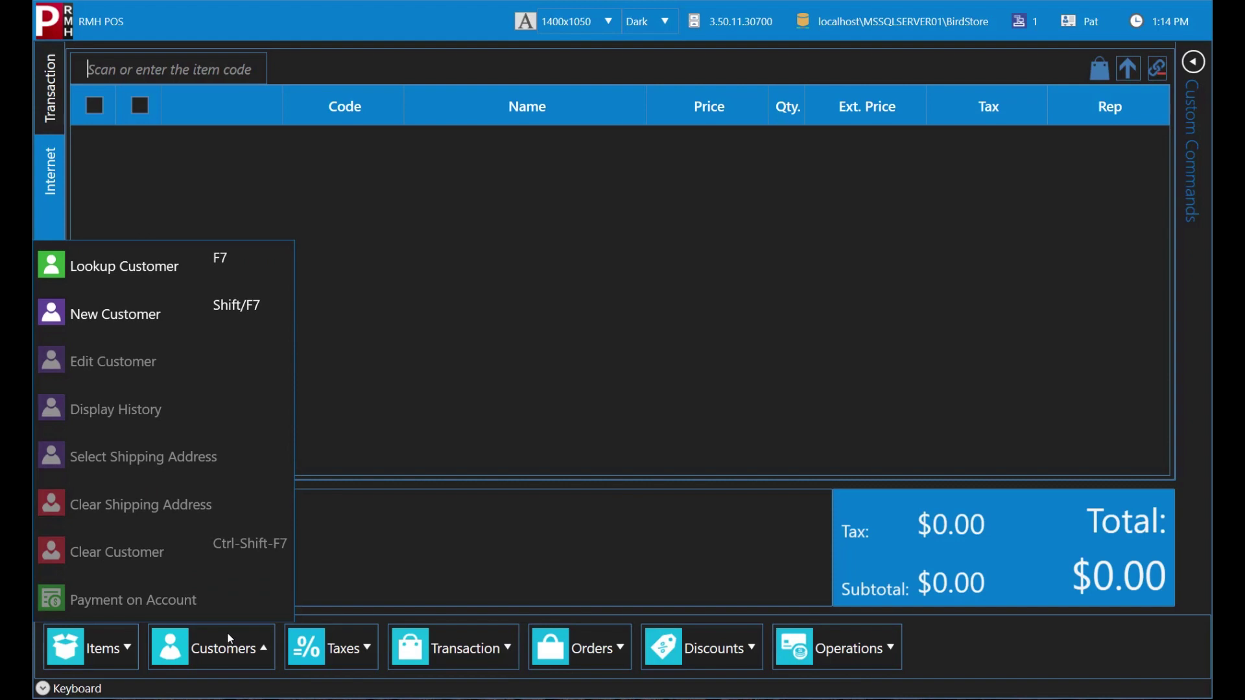
click(251, 273)
click(285, 156)
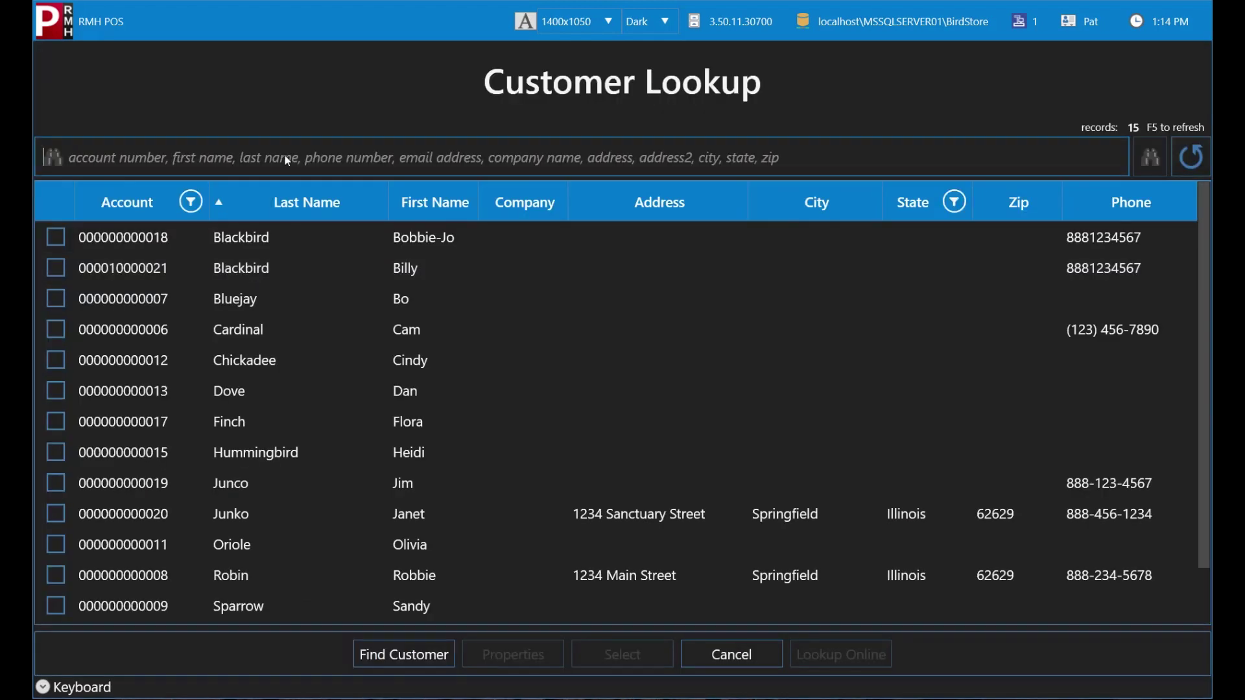
text(JO)
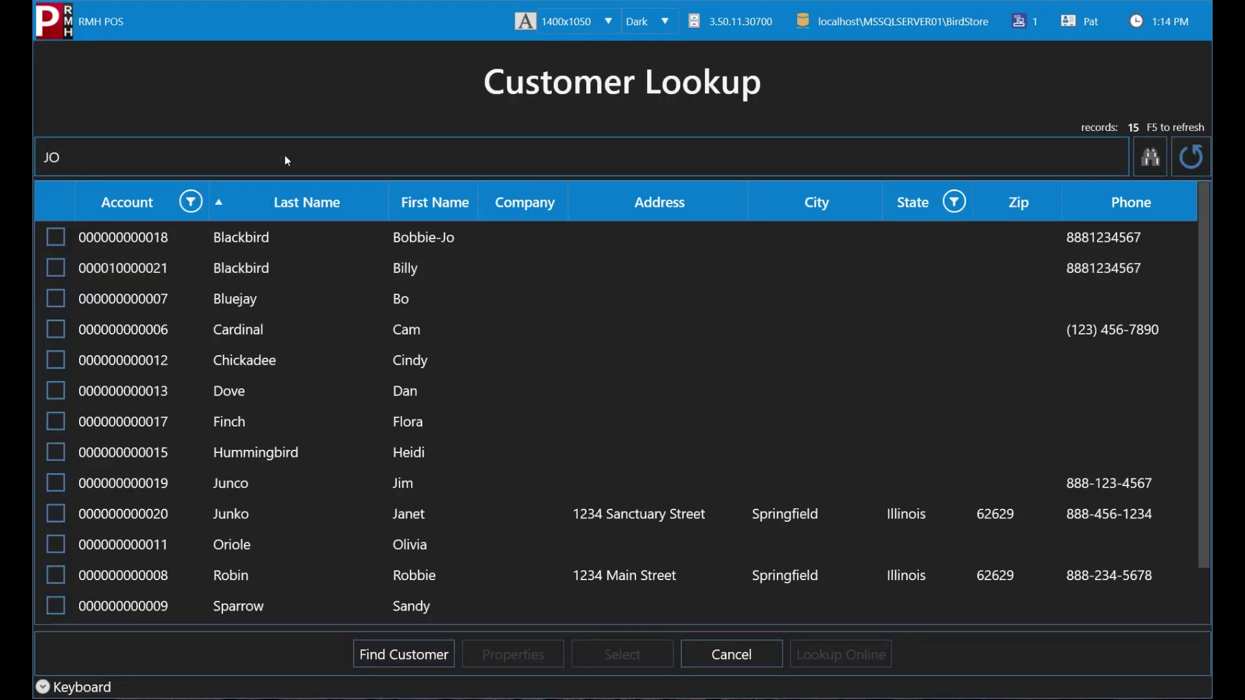
key(Return)
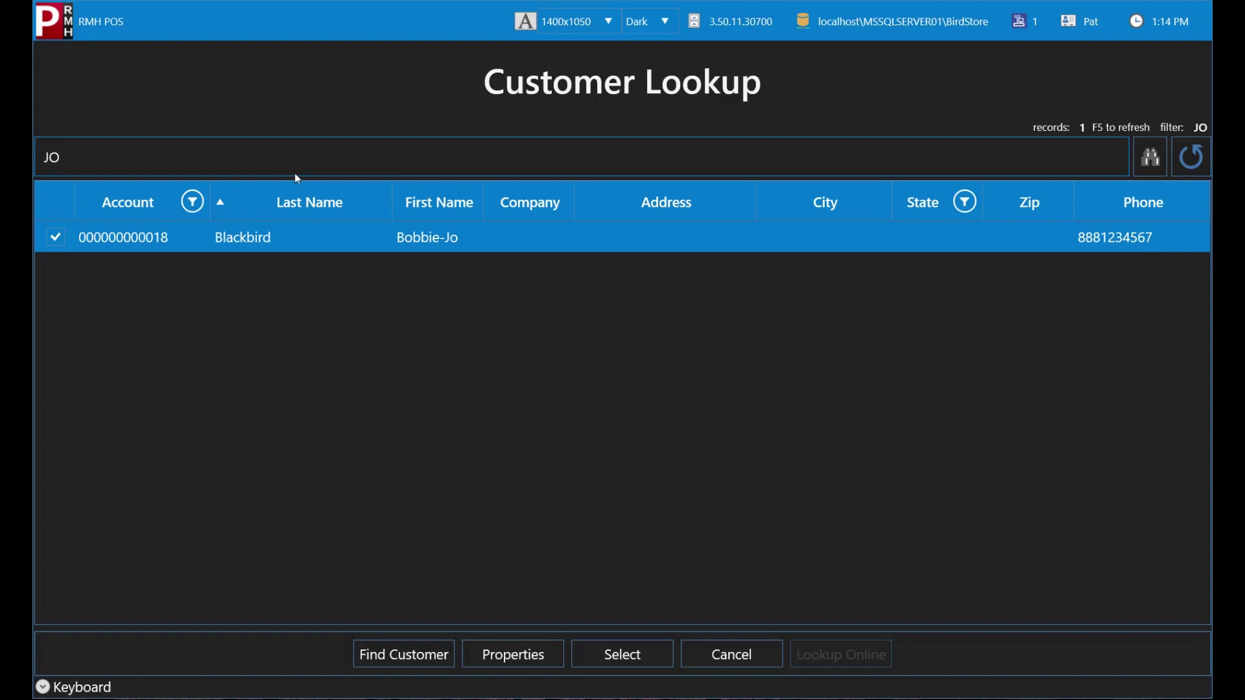
double_click(330, 238)
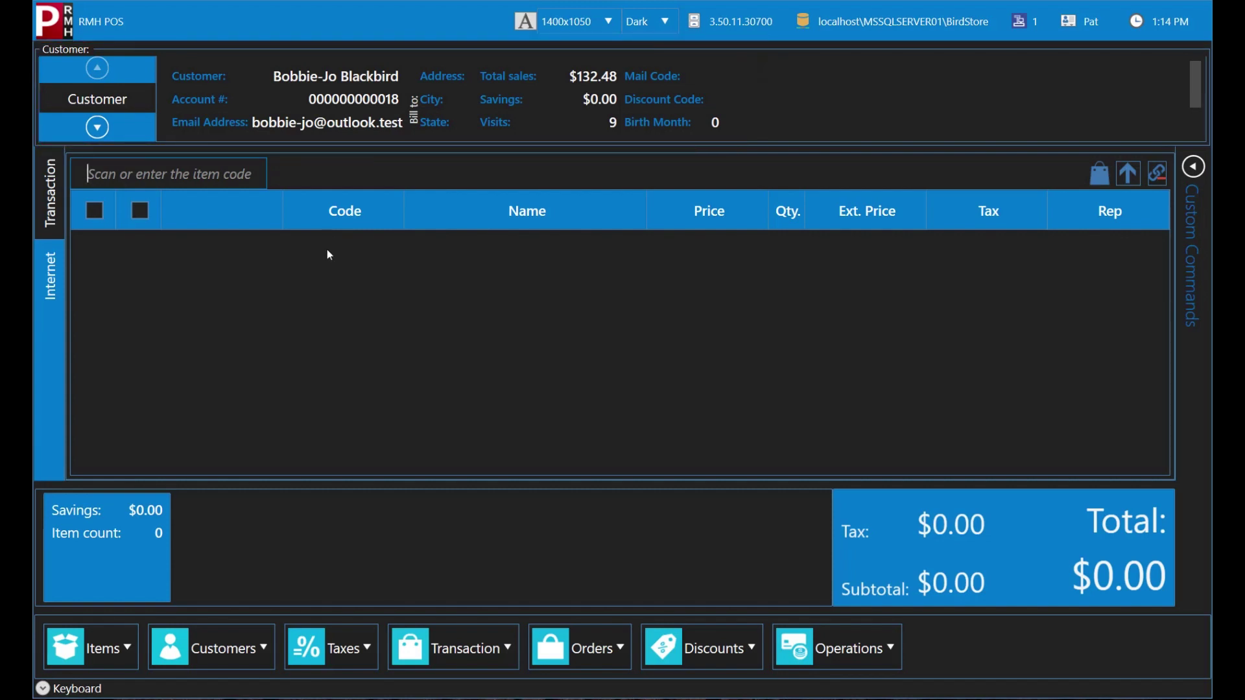
click(255, 642)
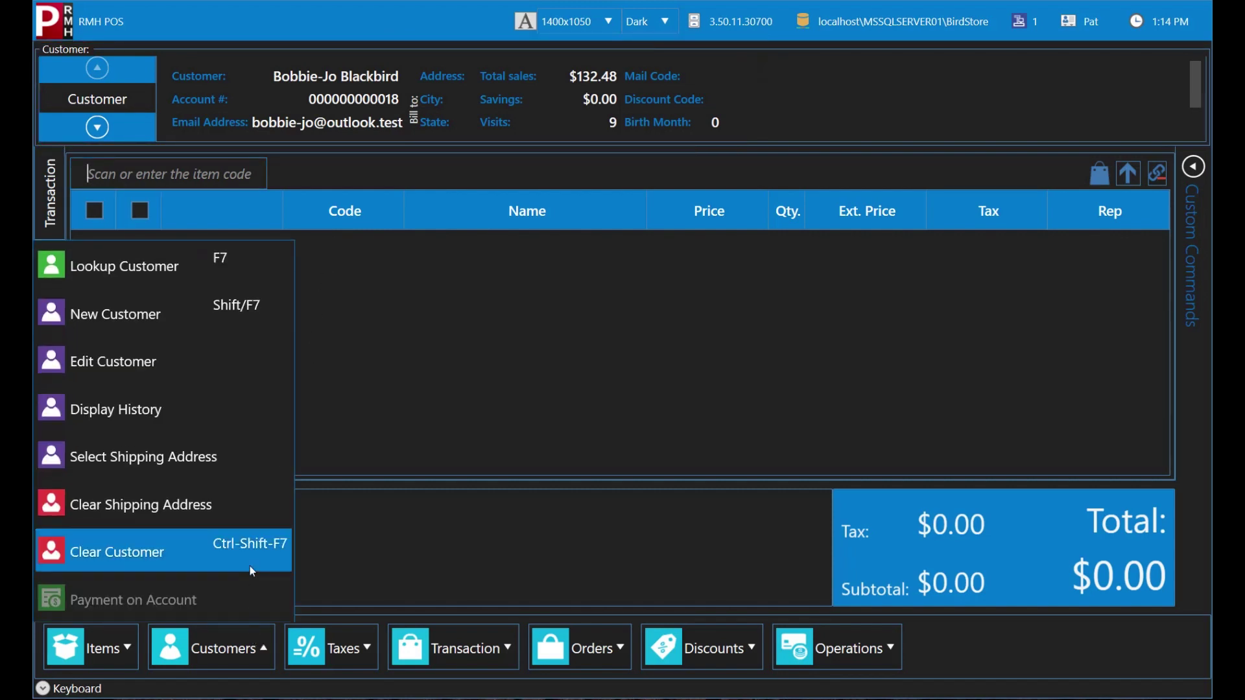
click(250, 566)
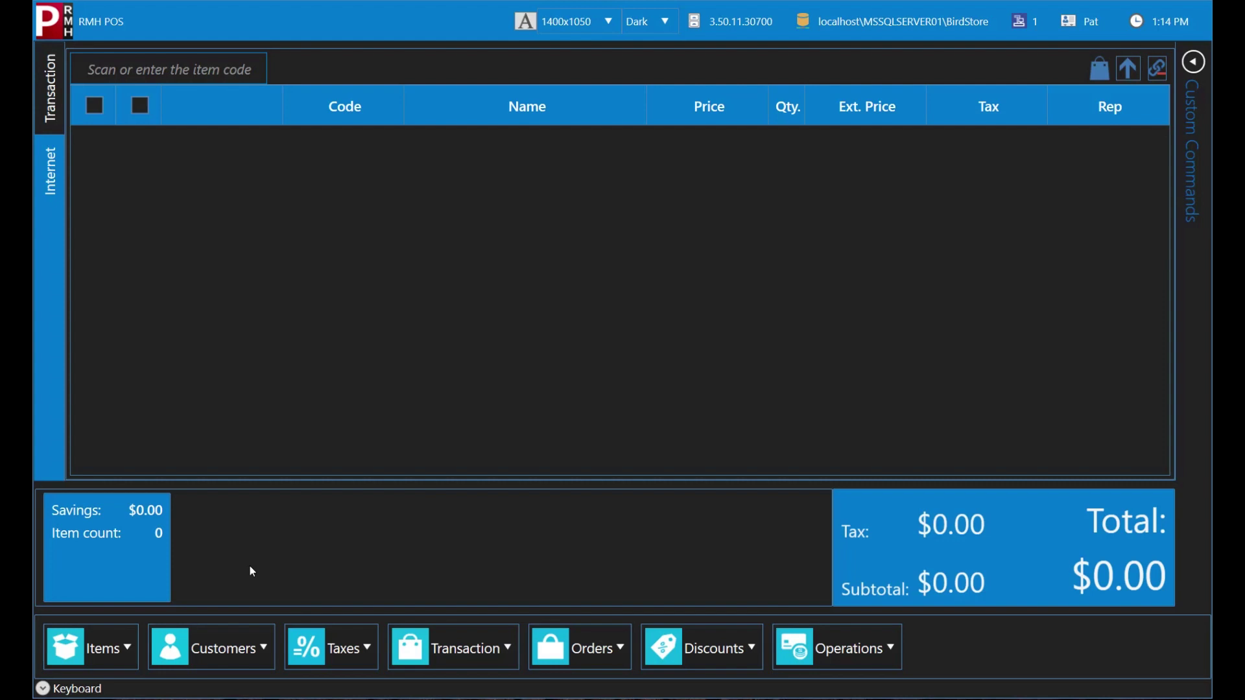
click(247, 645)
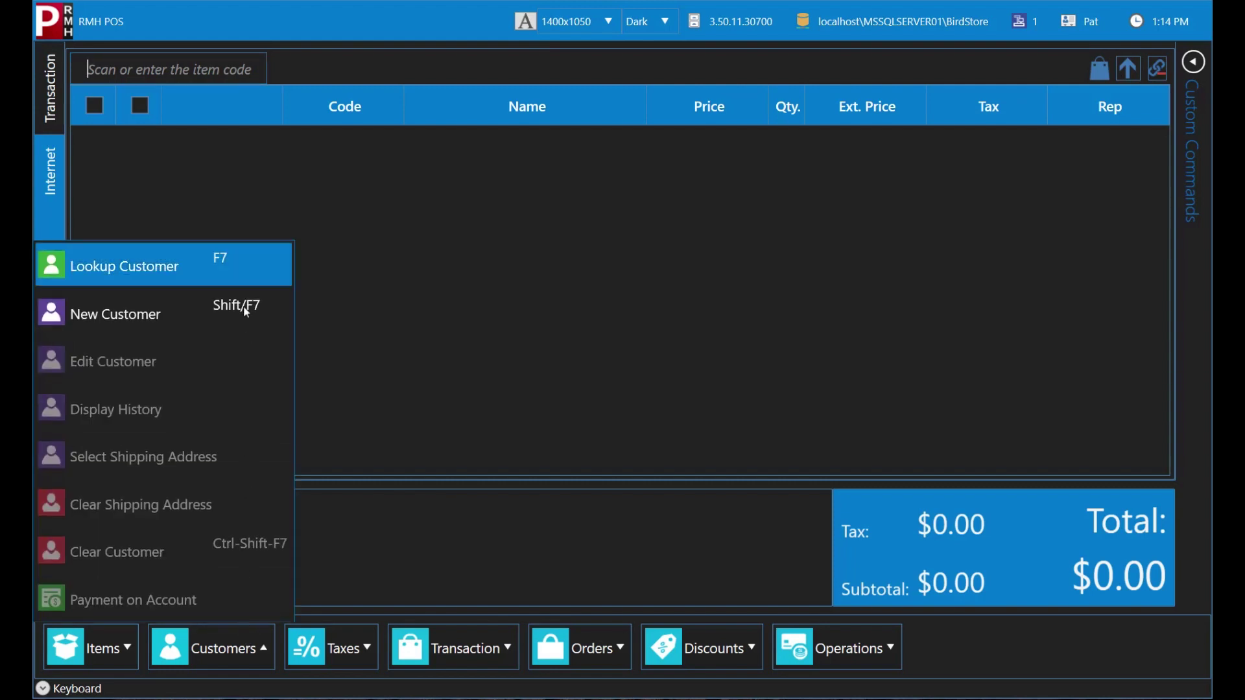
click(243, 275)
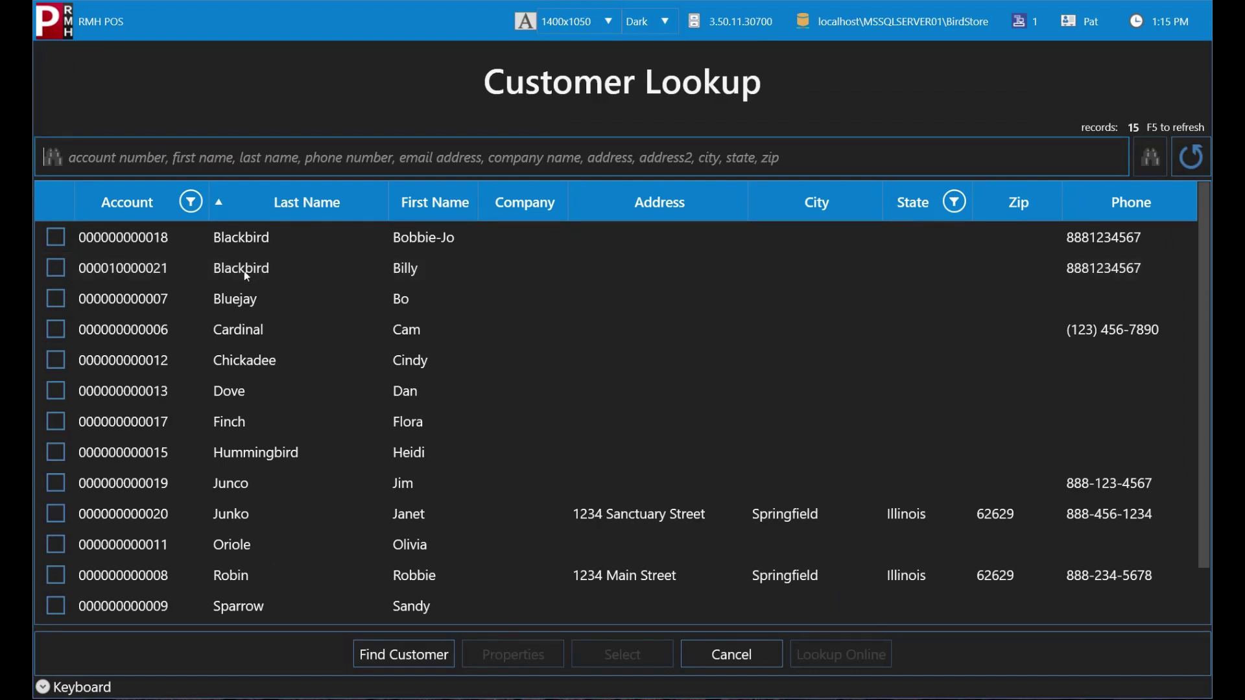
click(259, 156)
text(19)
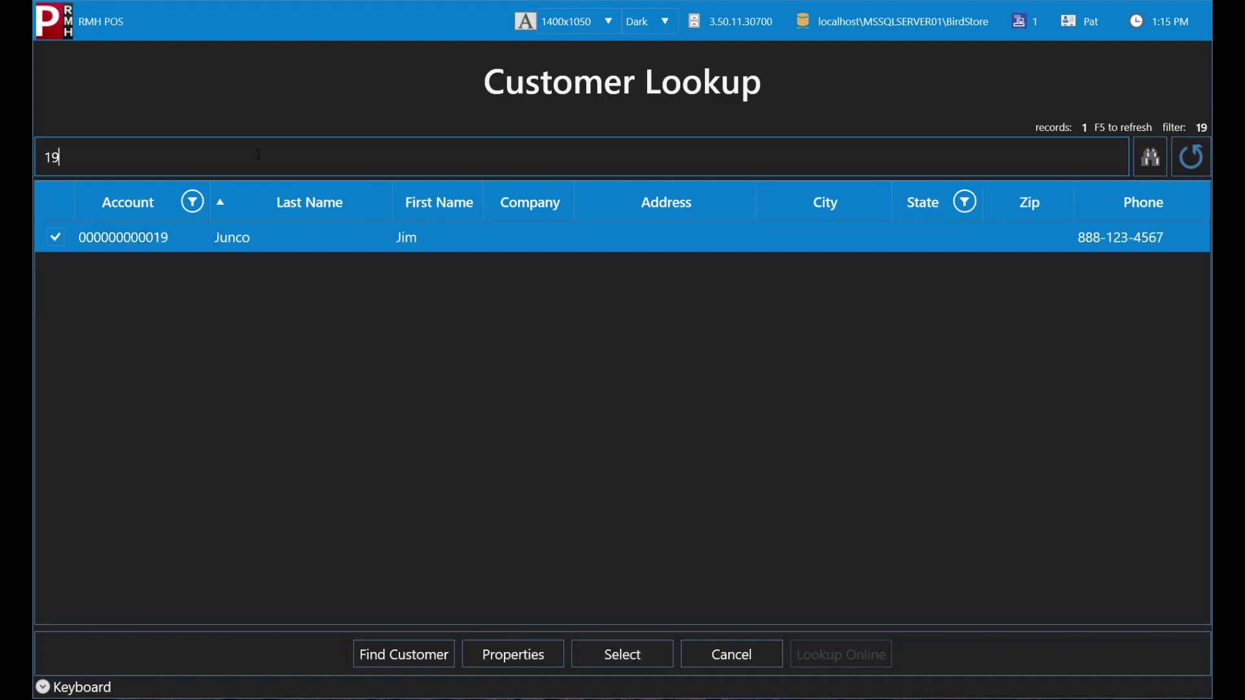
double_click(324, 234)
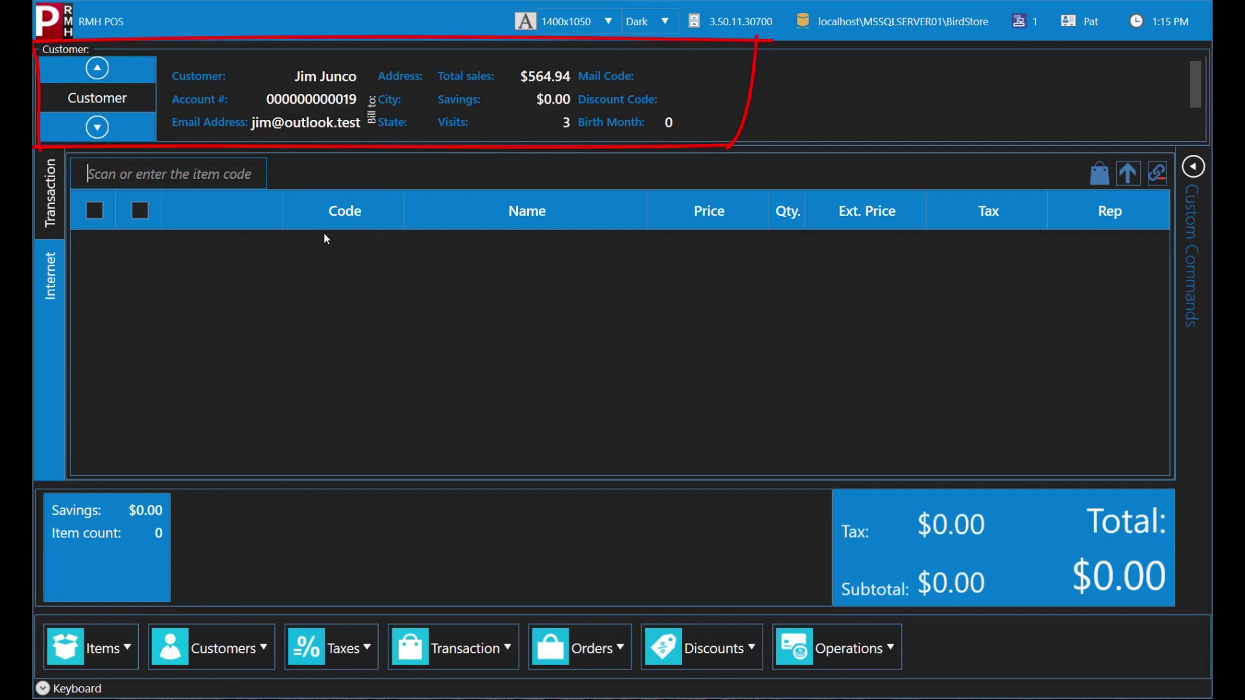
click(234, 642)
click(242, 557)
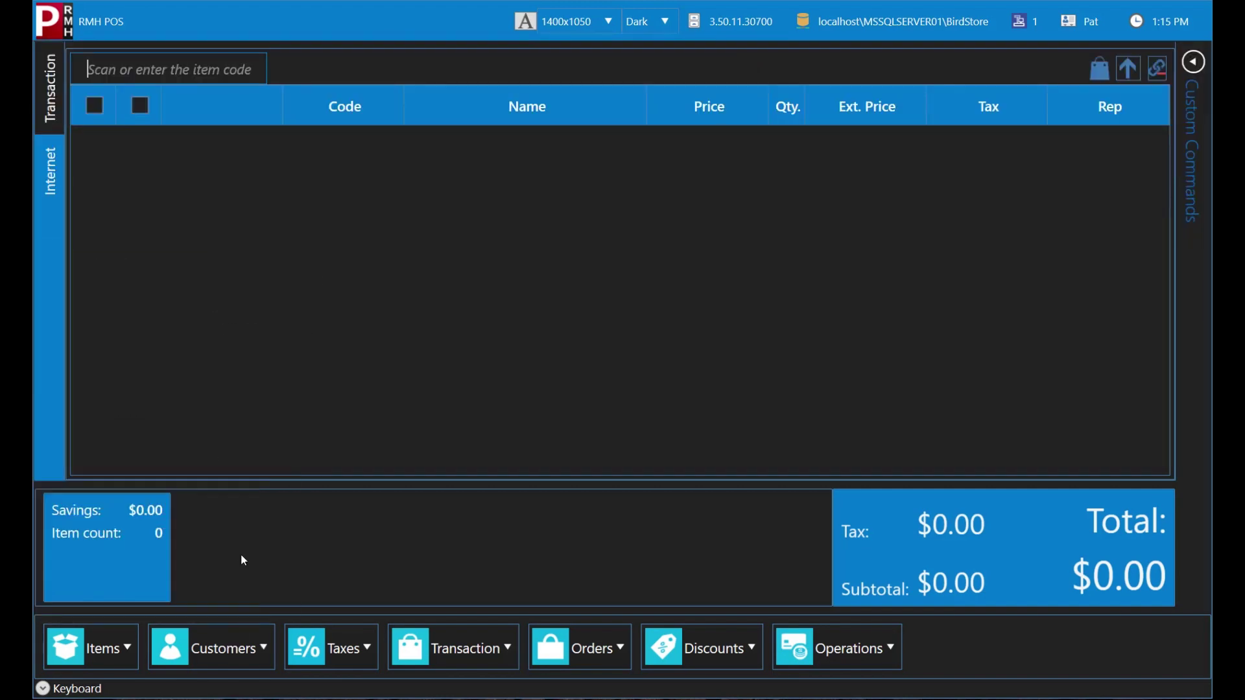
Step: Find an existing customer by phone number in Customer Lookup and load them into the sale
click(245, 646)
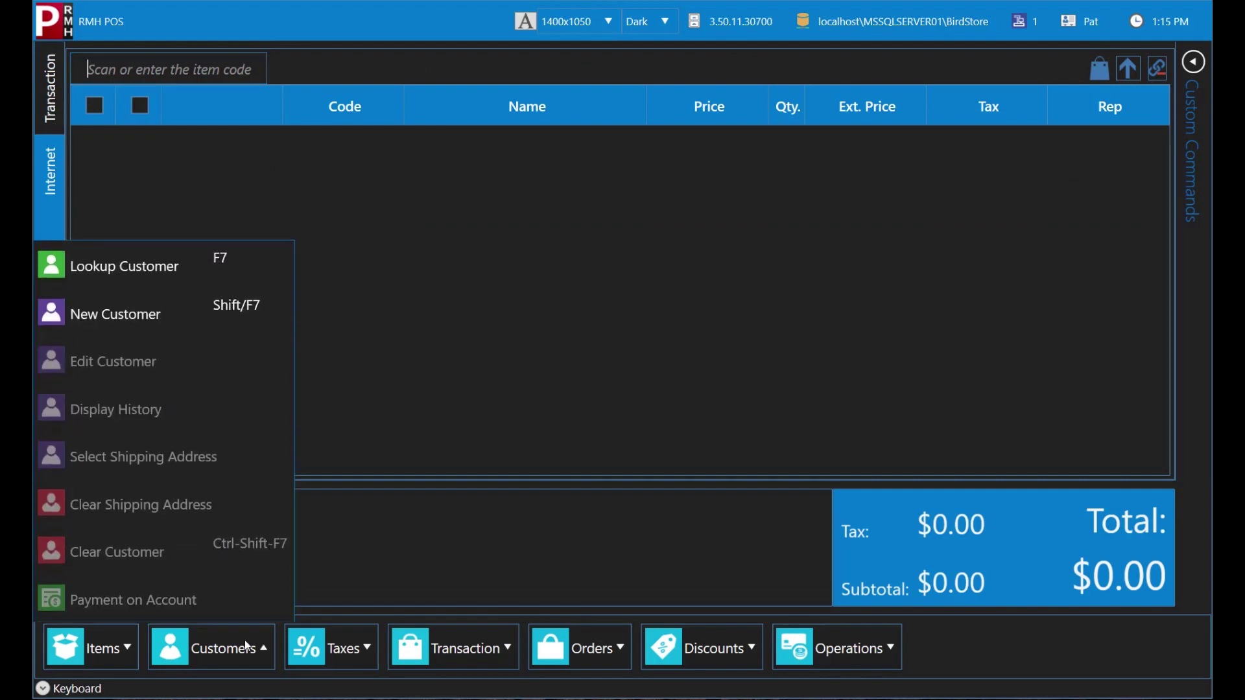
click(243, 280)
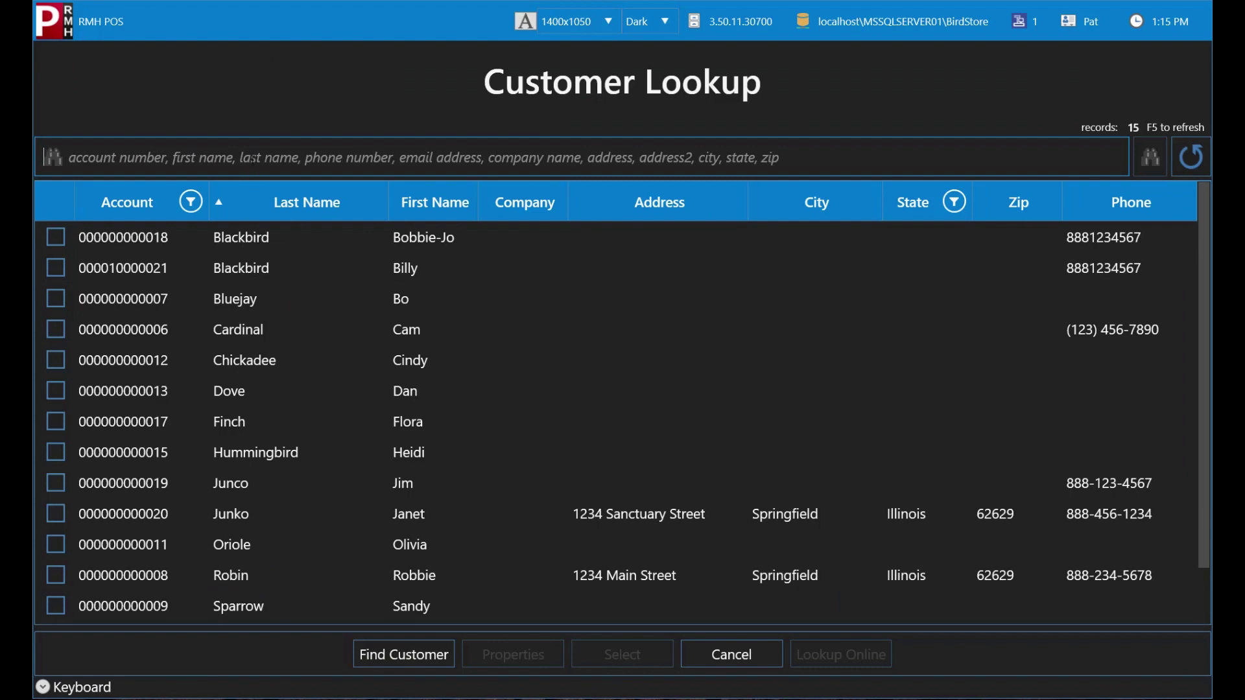
text(888-234)
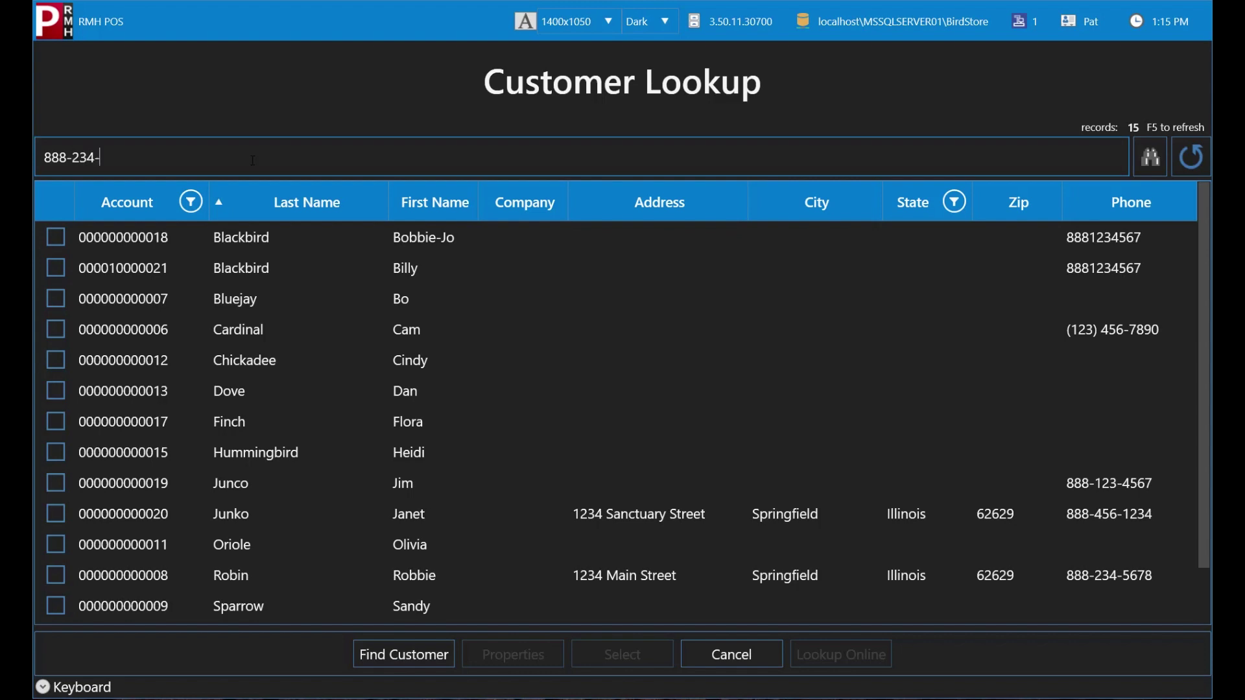
text(-5678)
key(Return)
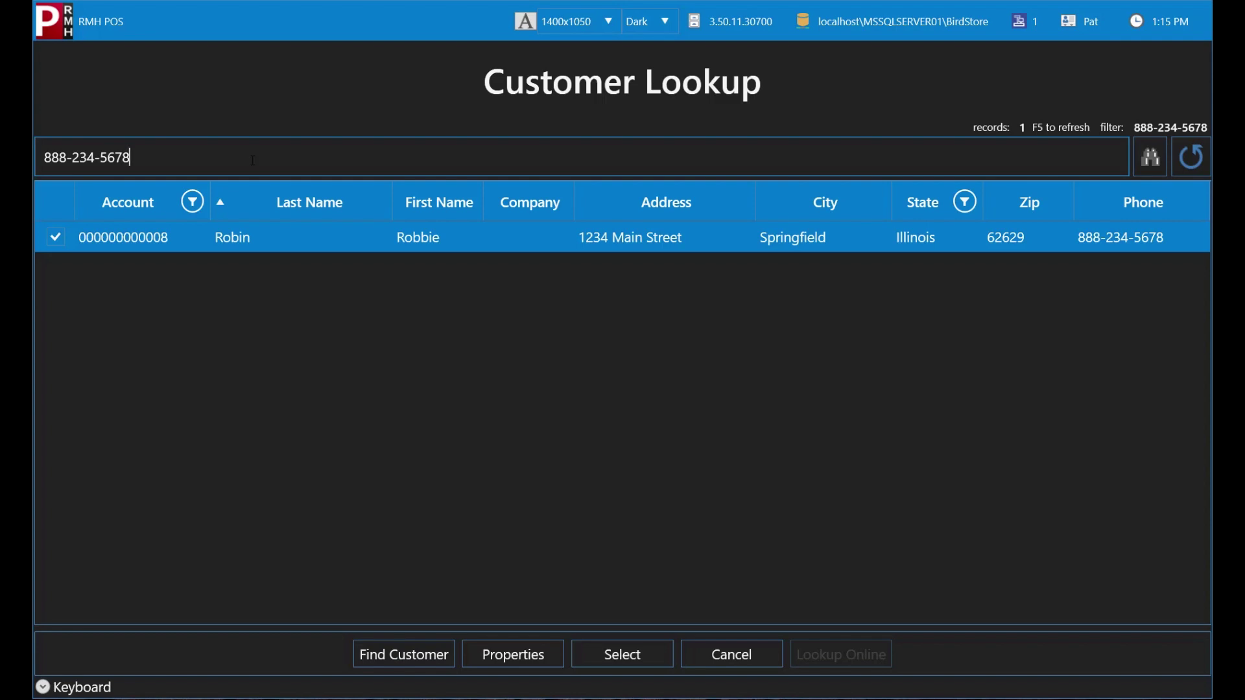
double_click(316, 240)
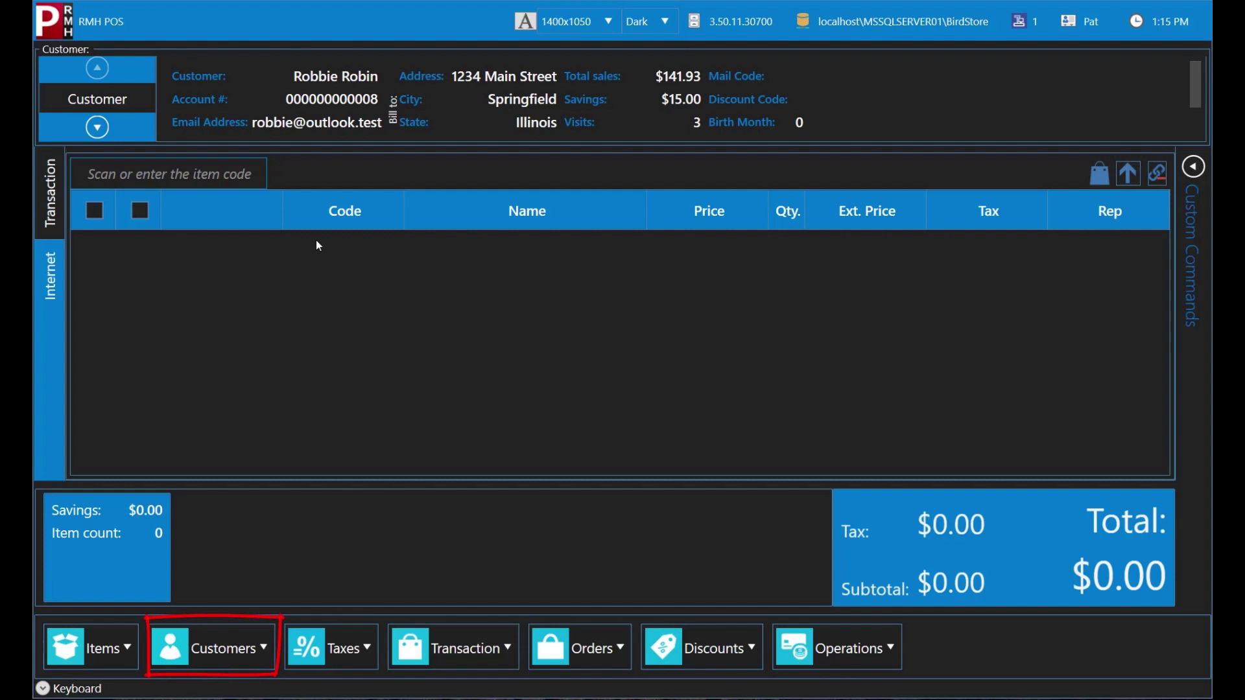
Step: Replace the end of the loaded customer's phone number, save, then clear the customer from the sale
click(253, 647)
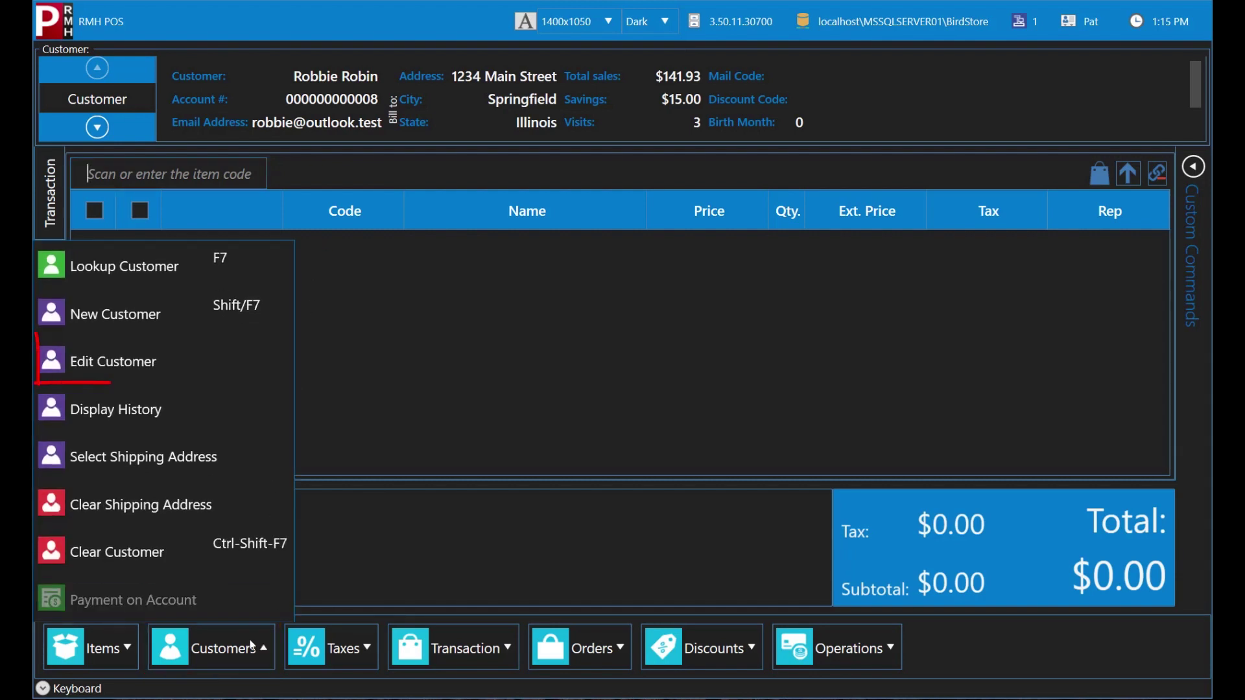
click(231, 371)
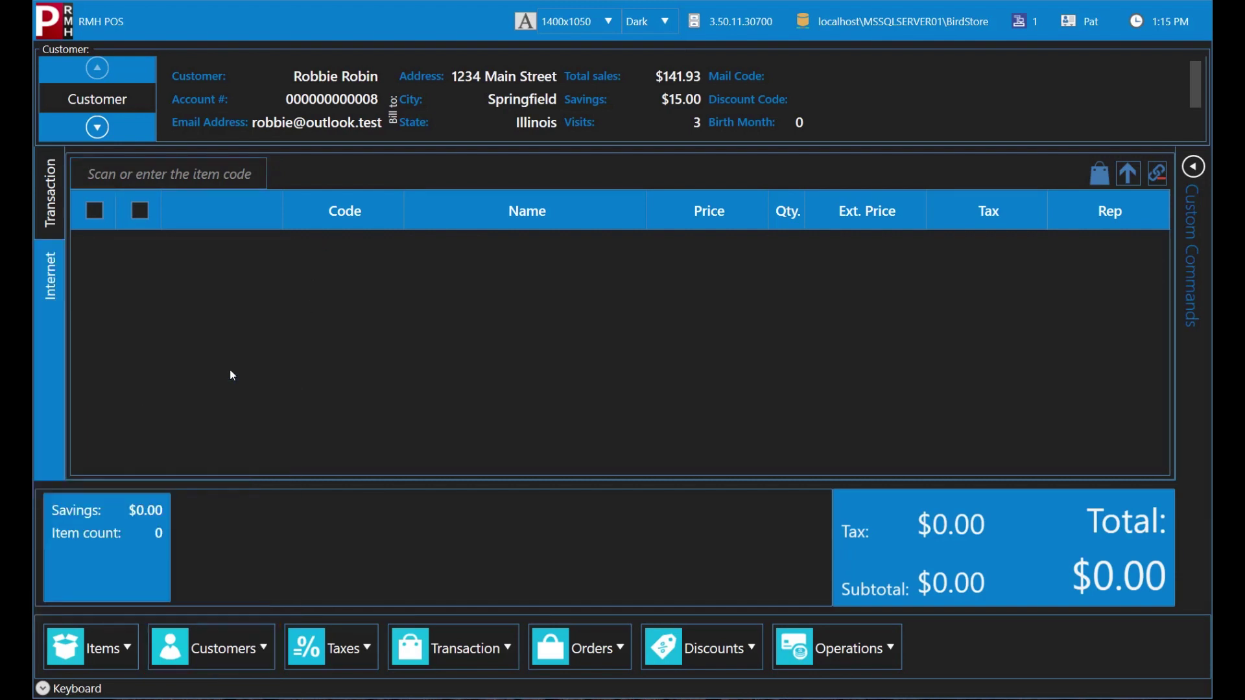
drag(304, 381, 244, 382)
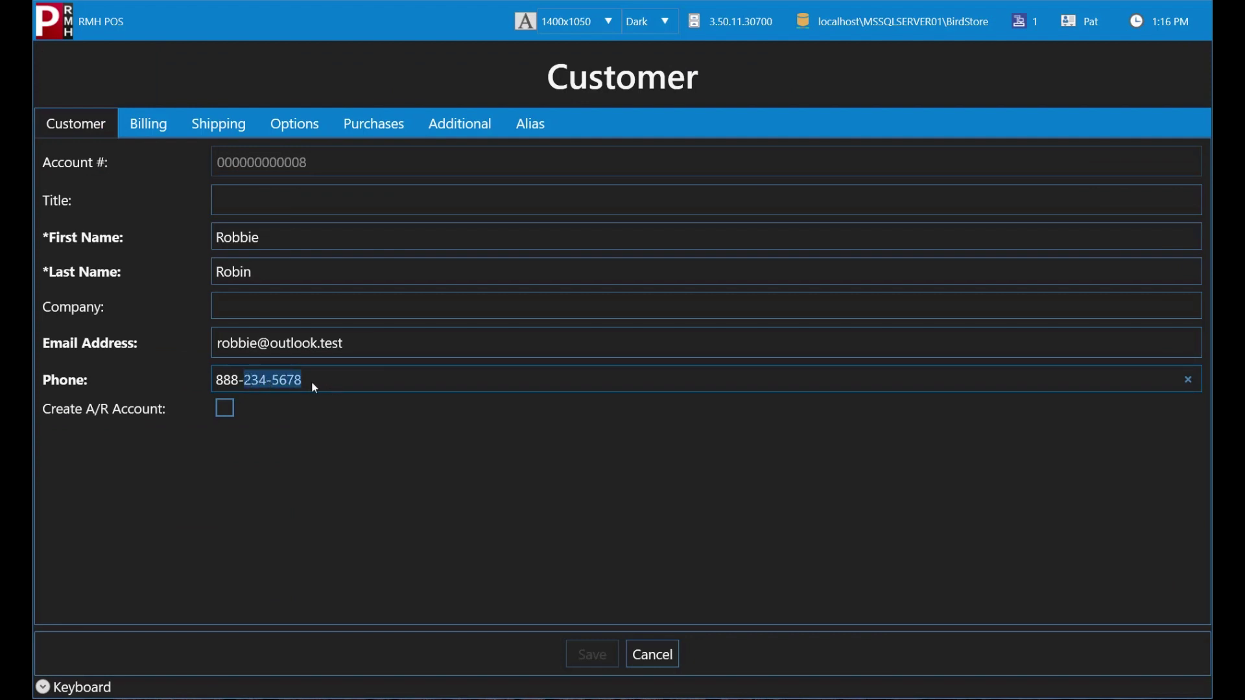
text(345-)
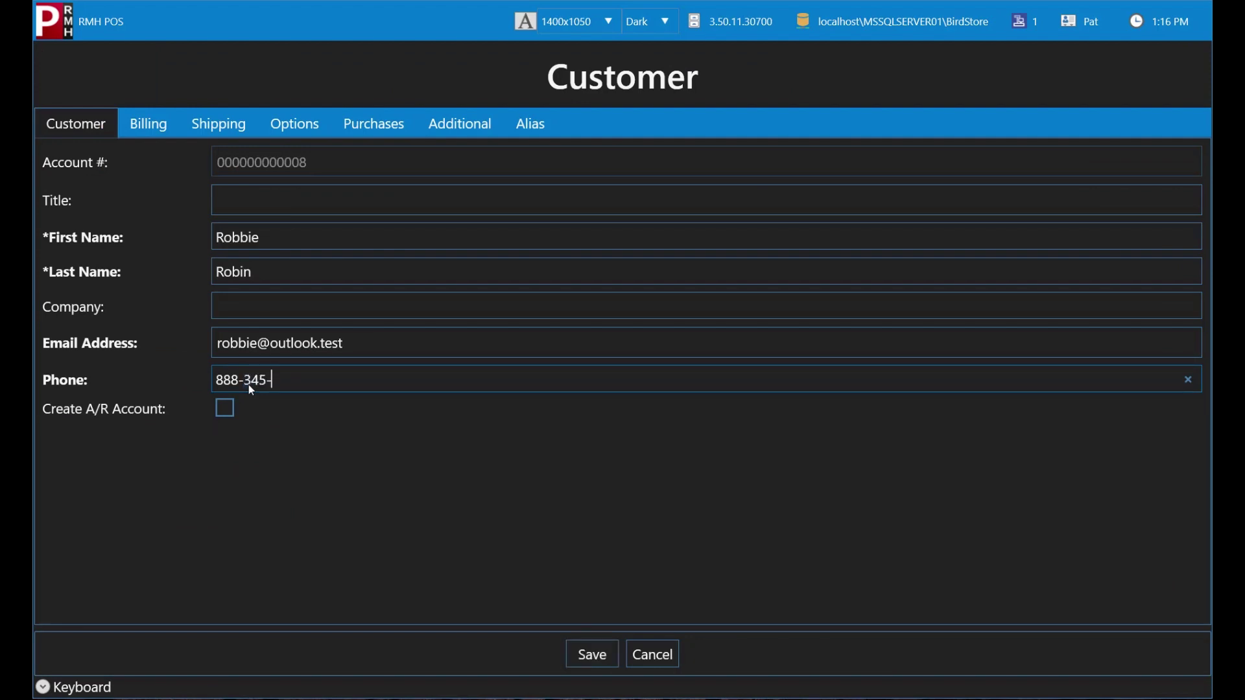
text(6789)
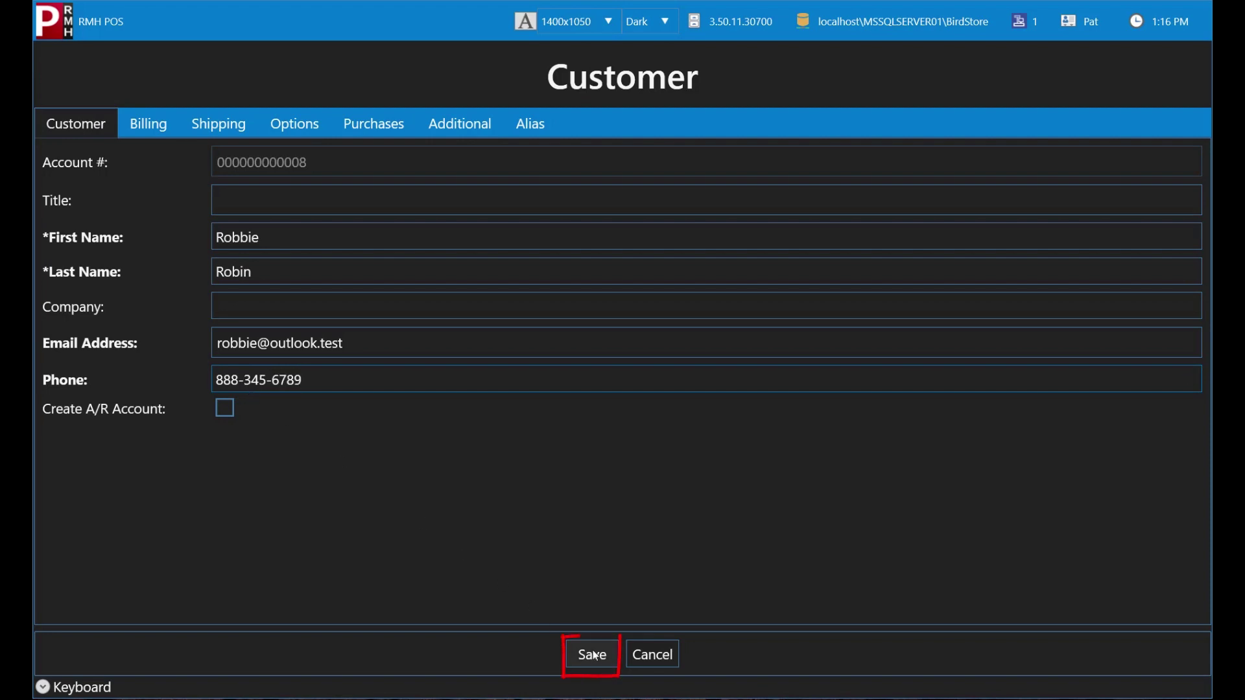
click(593, 655)
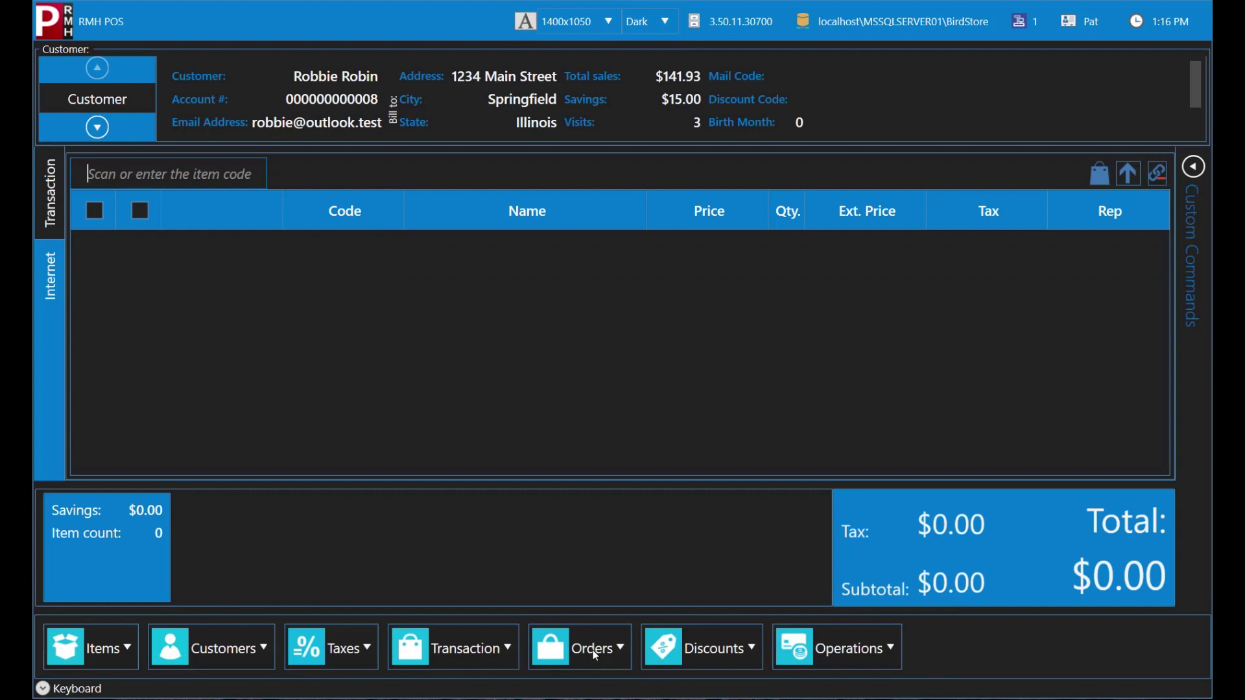
click(241, 649)
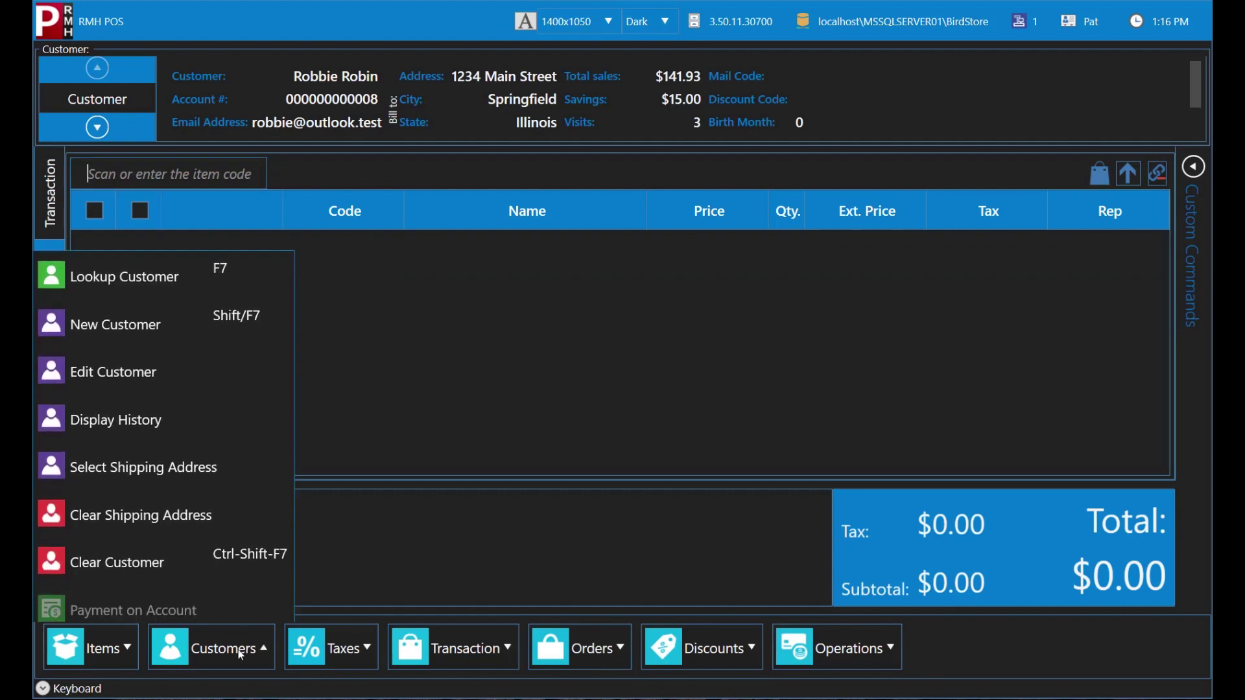
click(238, 566)
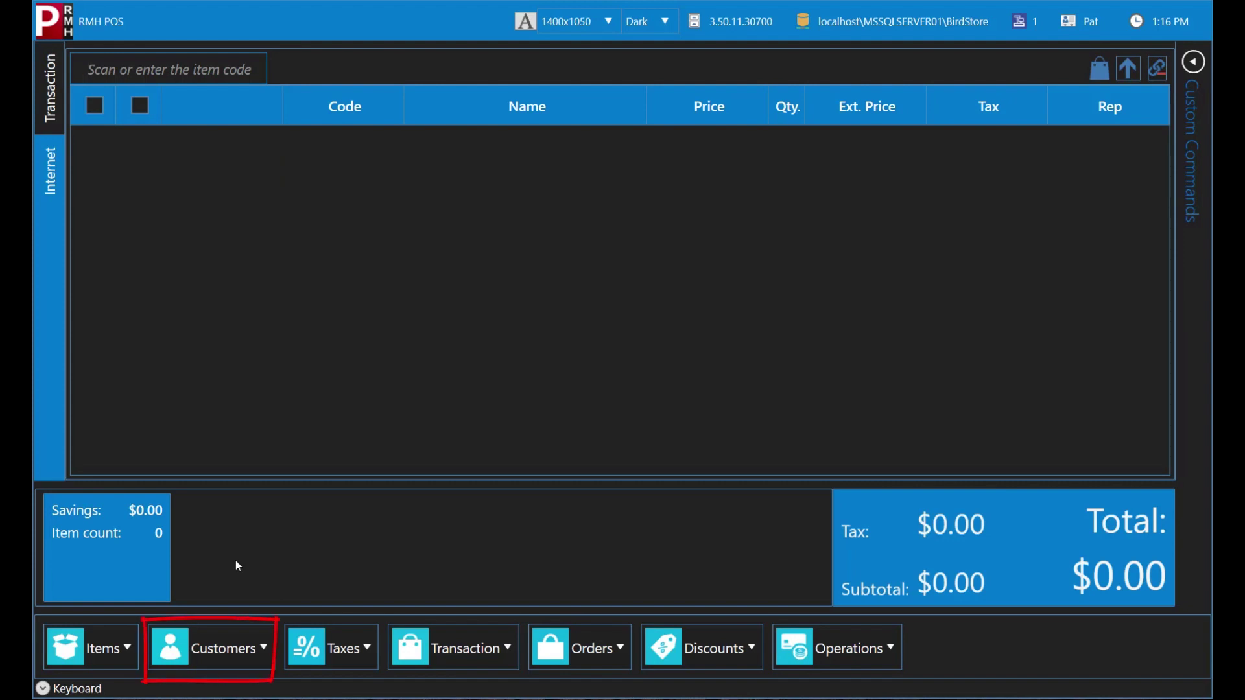
Step: Start a new customer record and enter the customer's first and last name
click(234, 646)
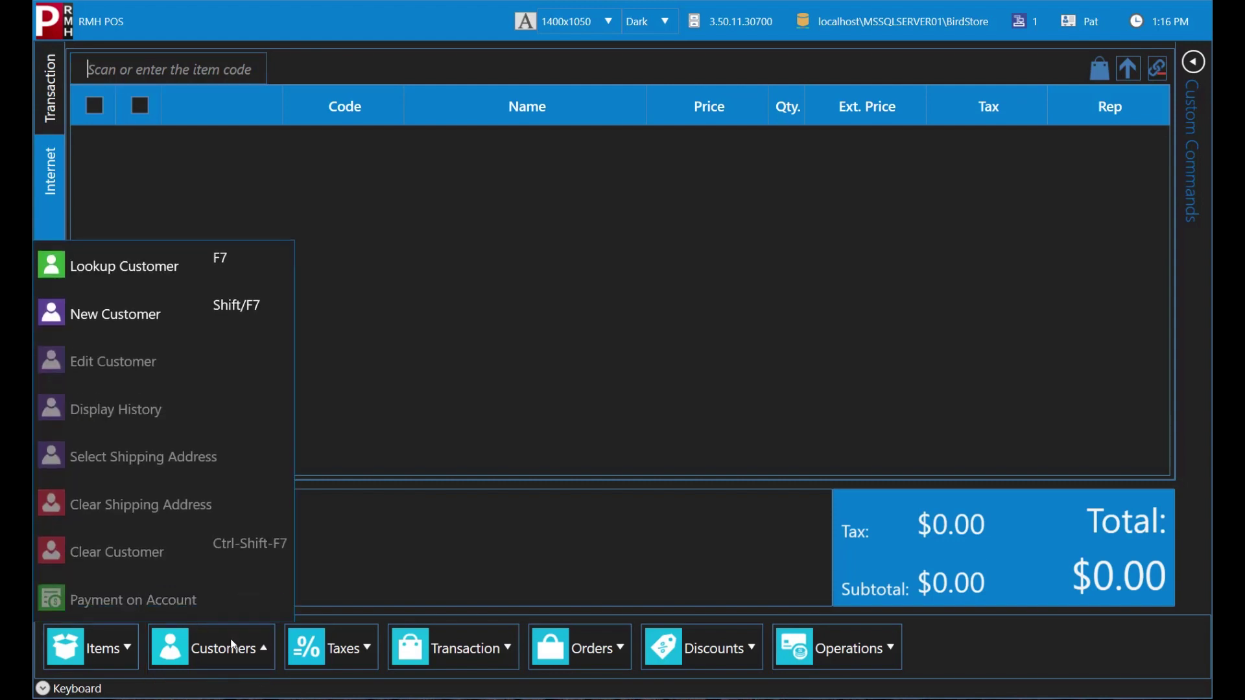
click(210, 323)
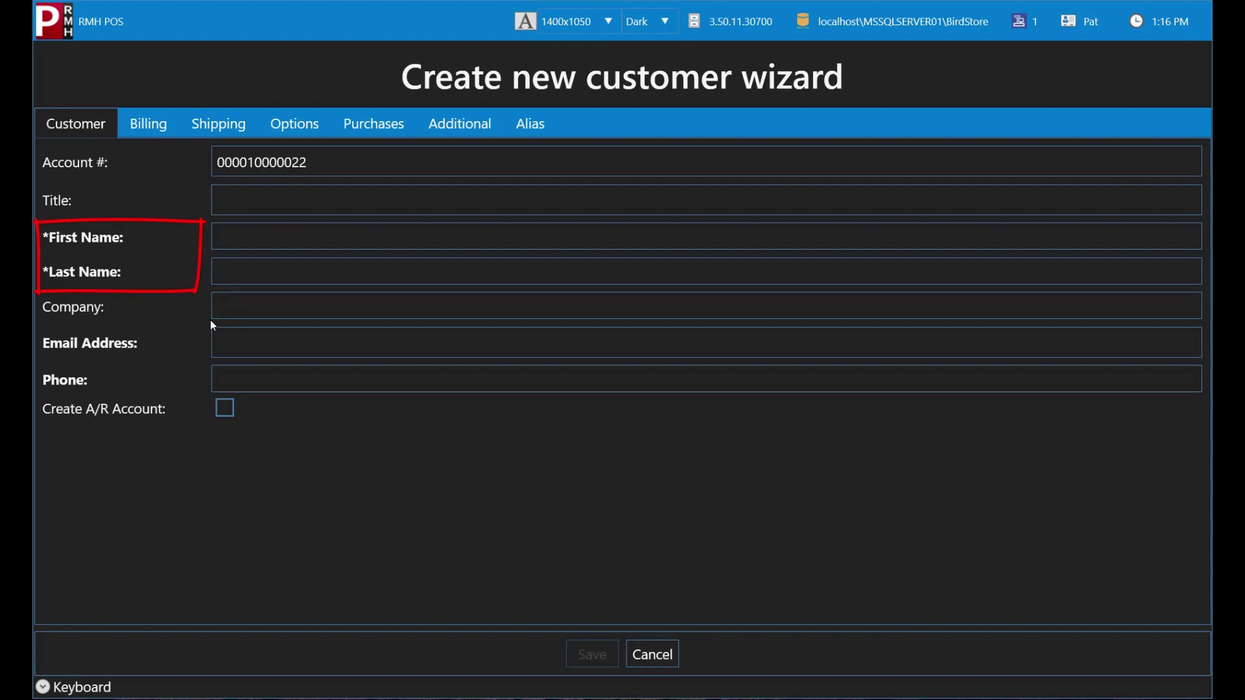
click(256, 231)
text(PAT)
key(Tab)
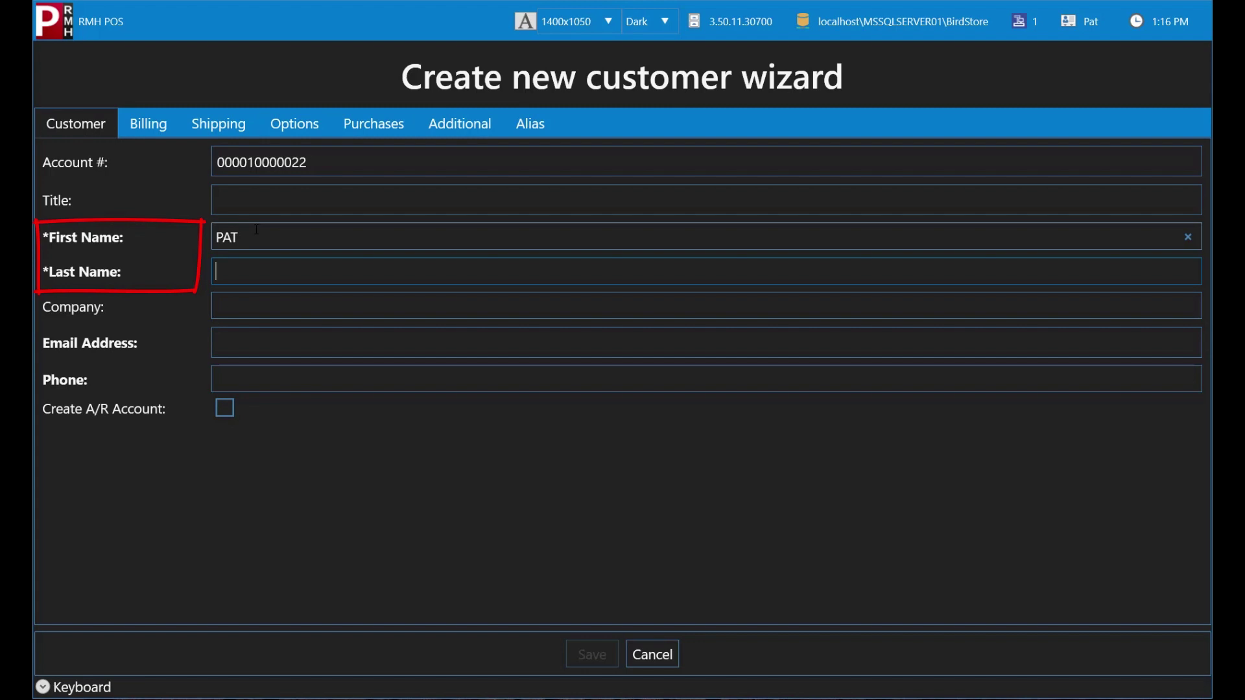
text(PIGEON)
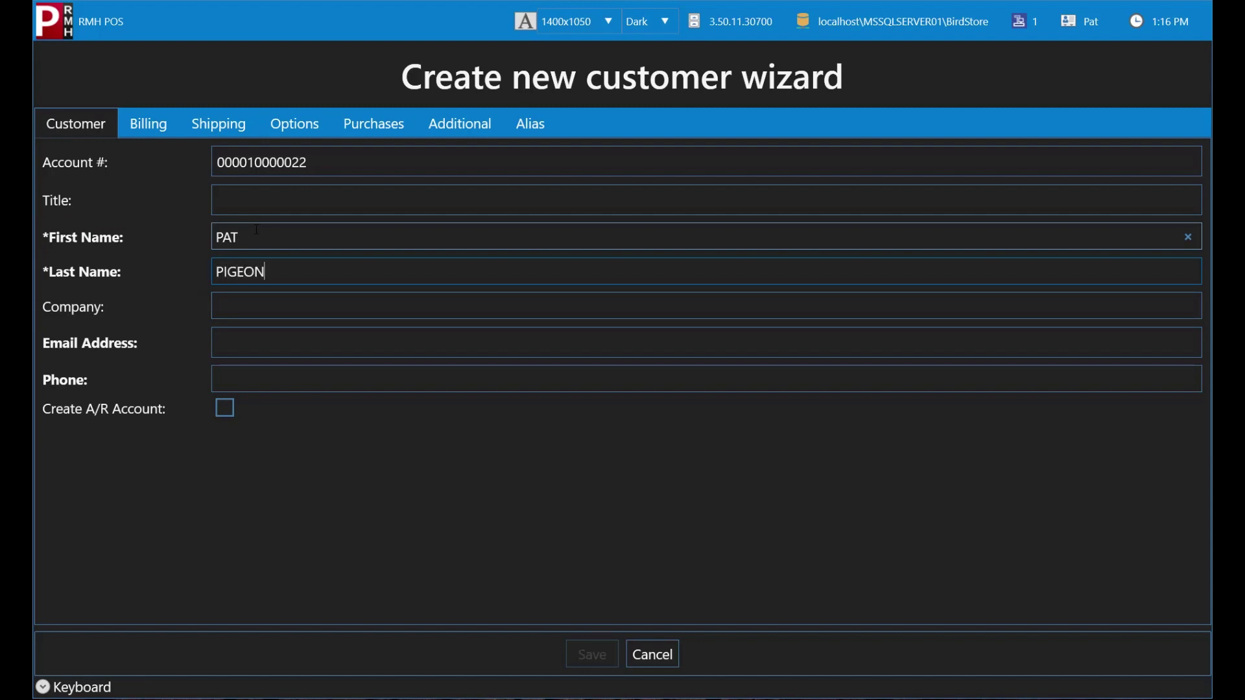
Step: Enter the new customer's e-mail address and phone number
key(Tab)
text(pigeon@outlook.)
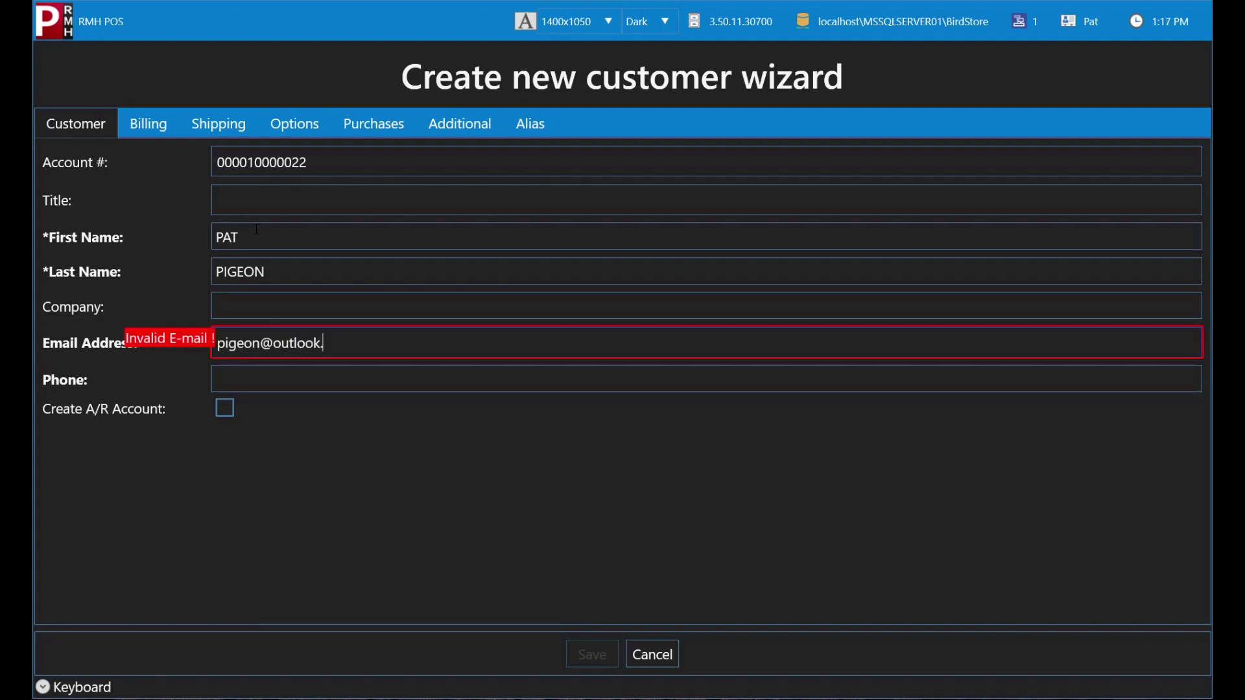
text(test)
key(Tab)
text(888-)
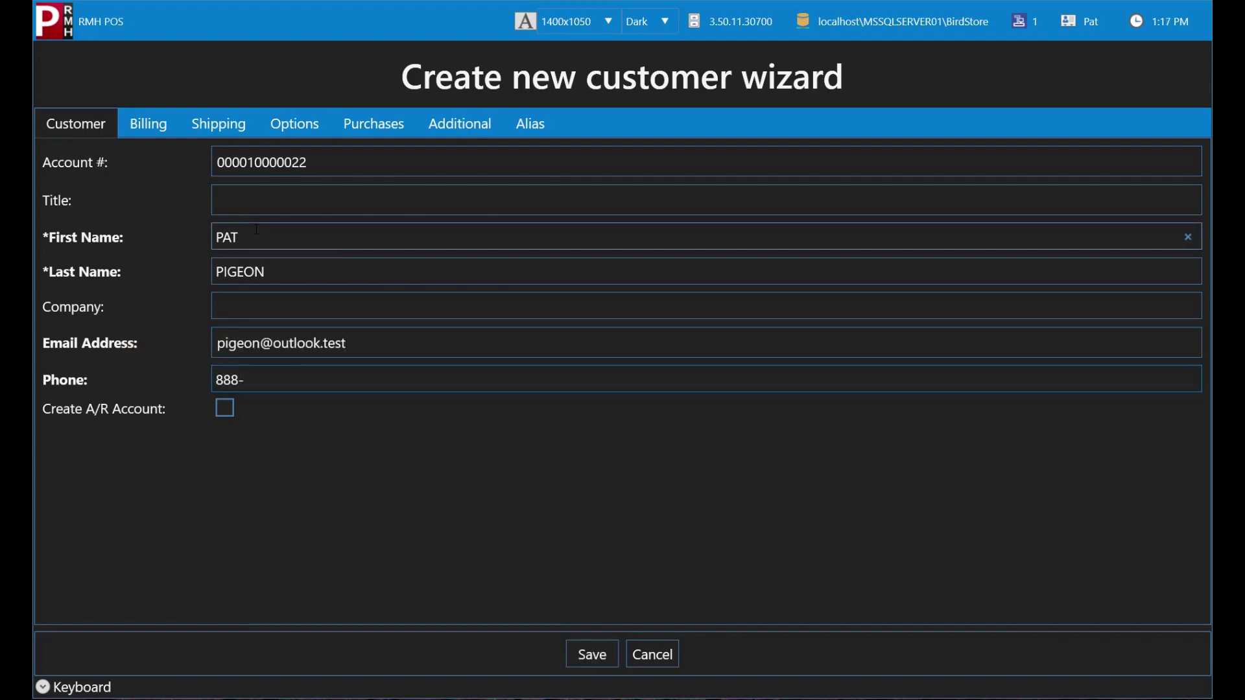
text(456-7891)
Step: Add a new shipping address without reusing billing, entering the customer's name and street line
click(237, 130)
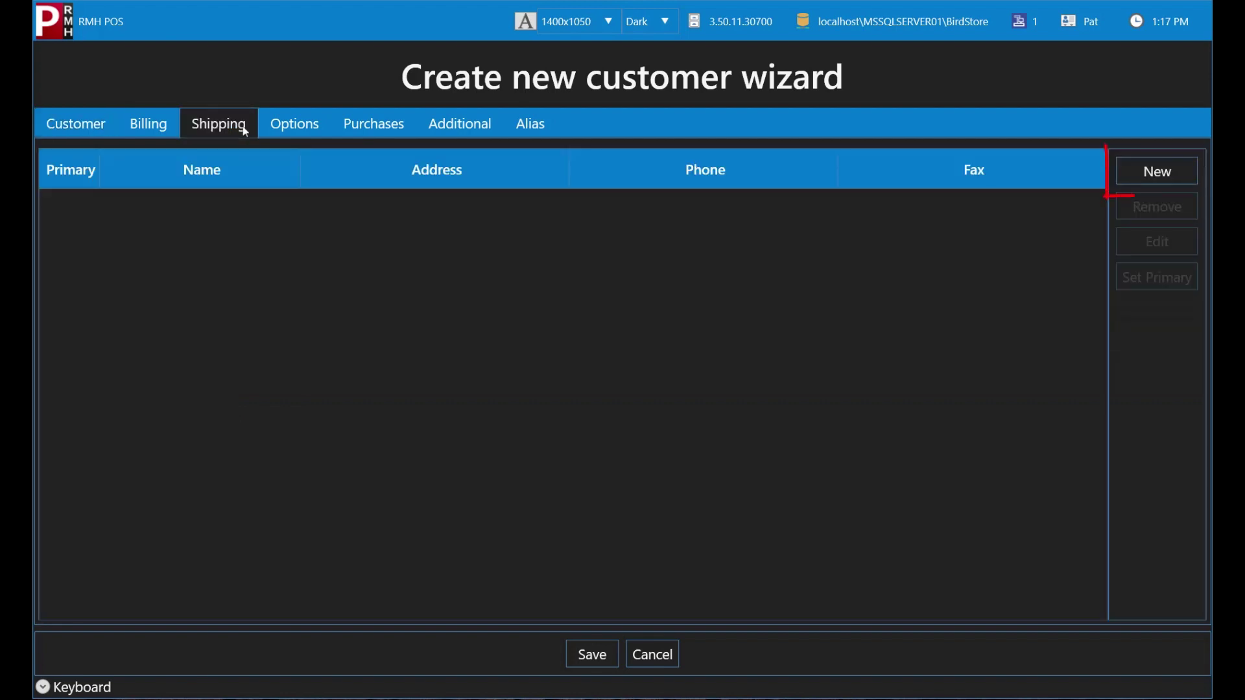
click(1177, 171)
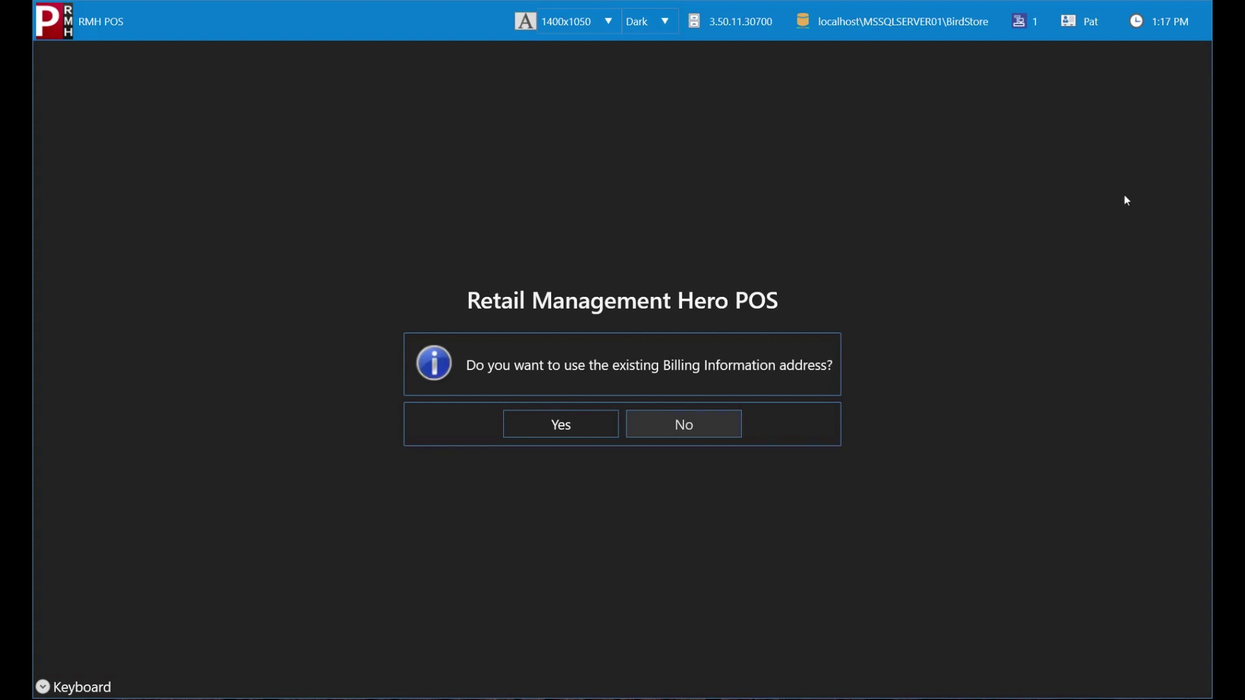
click(722, 424)
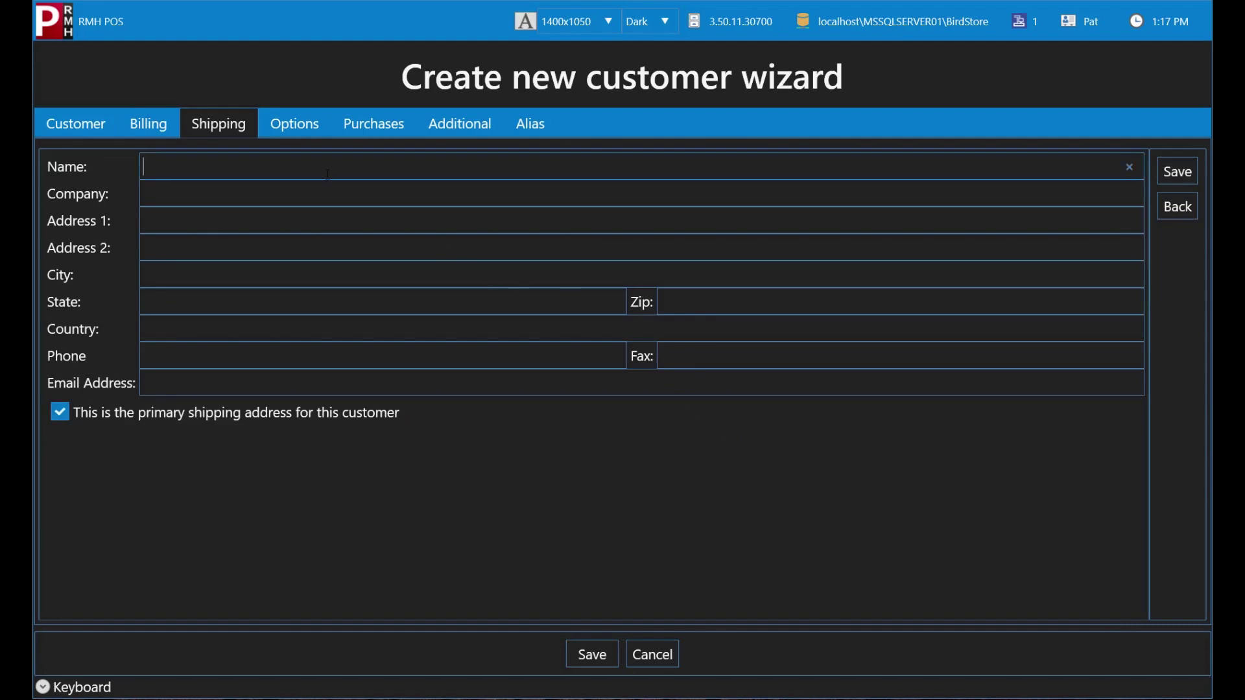
text(PAT PIGEON)
key(Tab)
text(1234 )
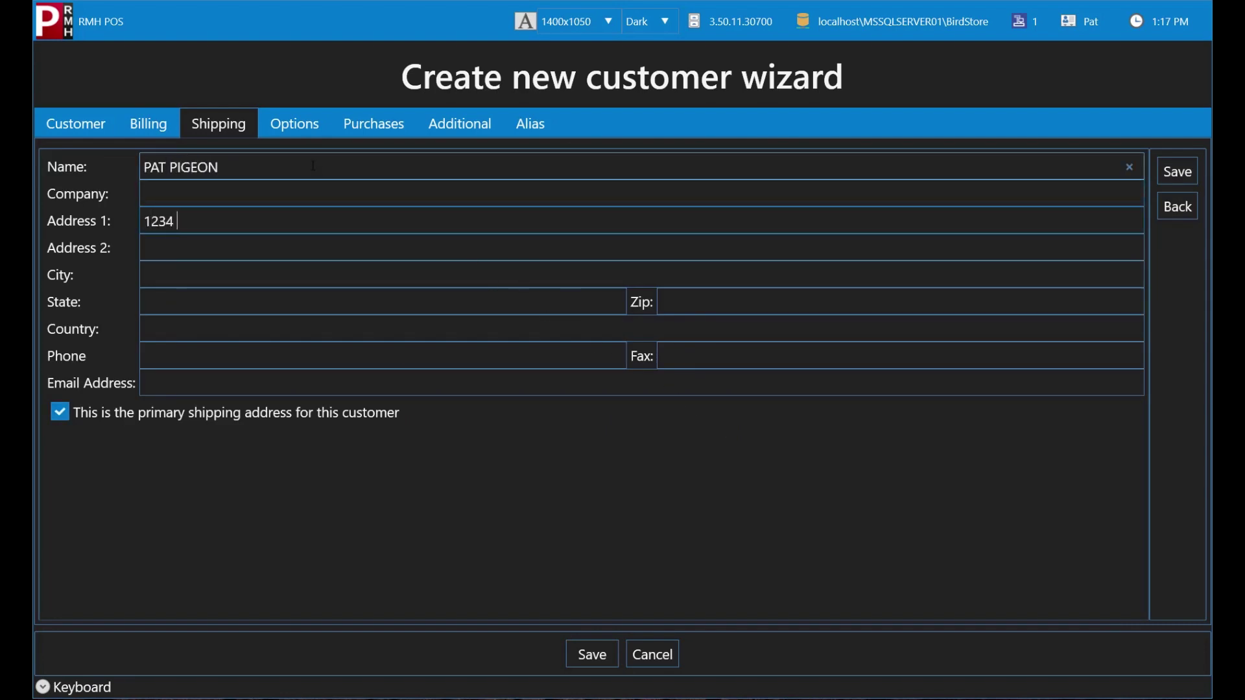
text(SANCTUARY STREET)
Step: Fill in the address's city, state and zip, store it, and save the new customer
key(Tab)
text(SPR)
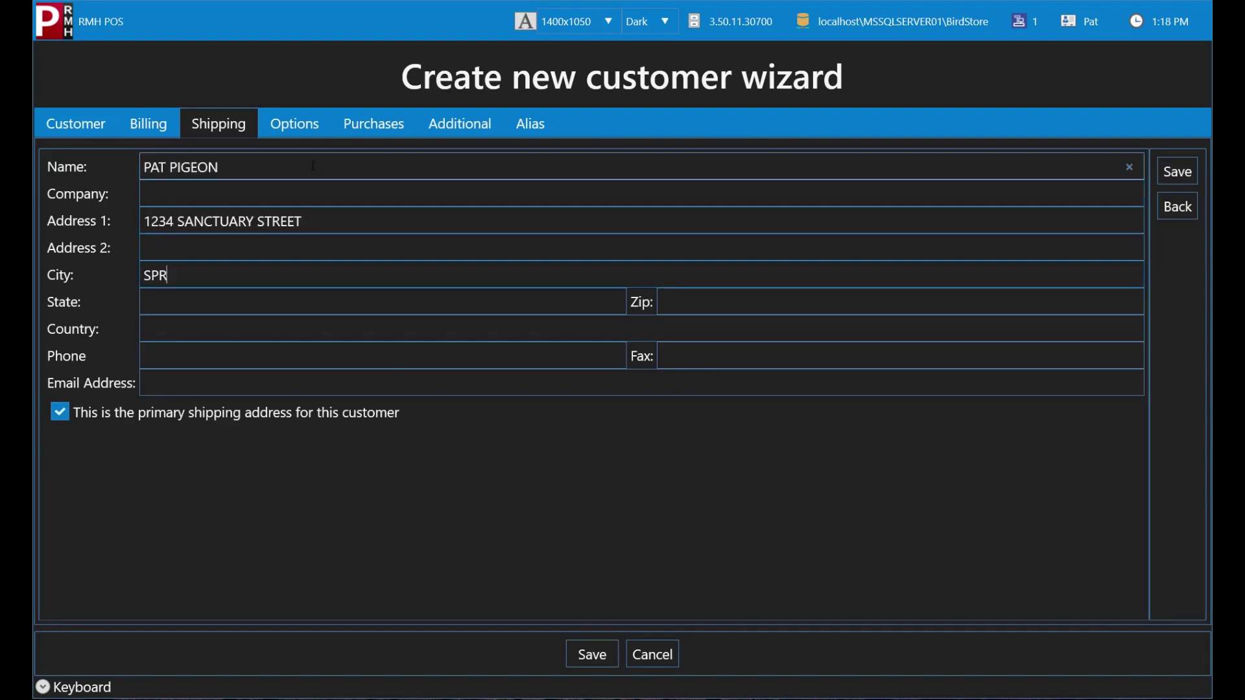
text(INGFIELD)
key(Tab)
text(IL)
key(Tab)
text(62629)
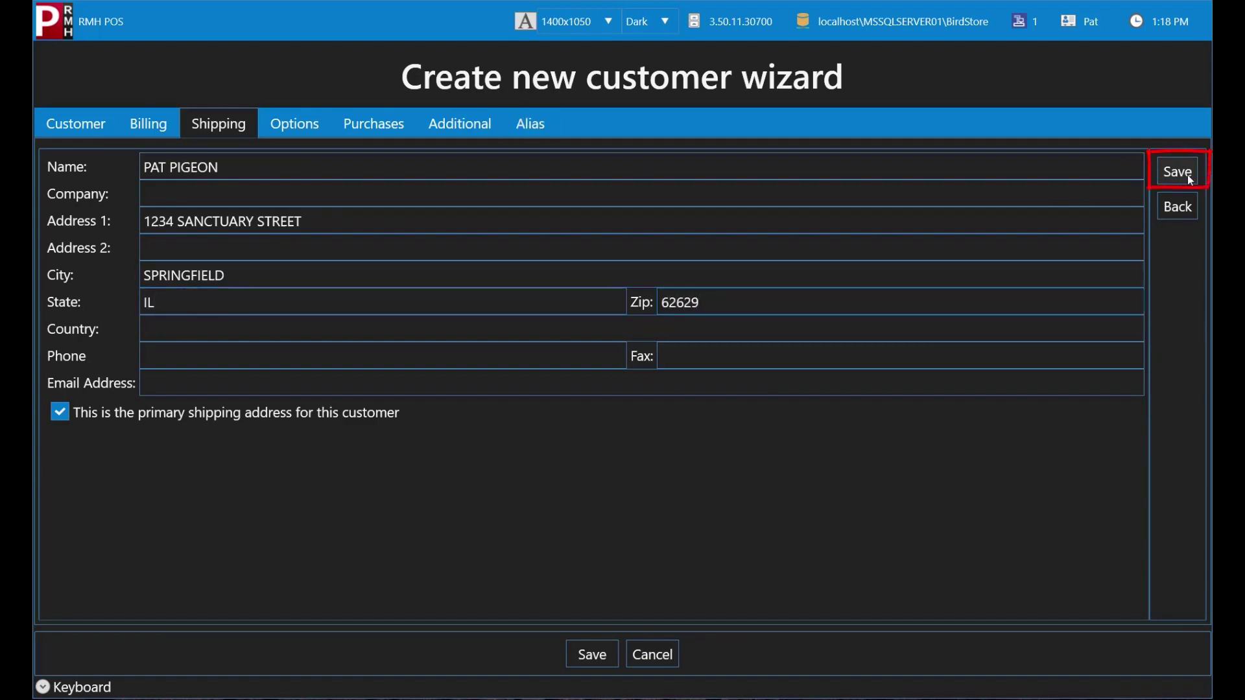
click(1188, 173)
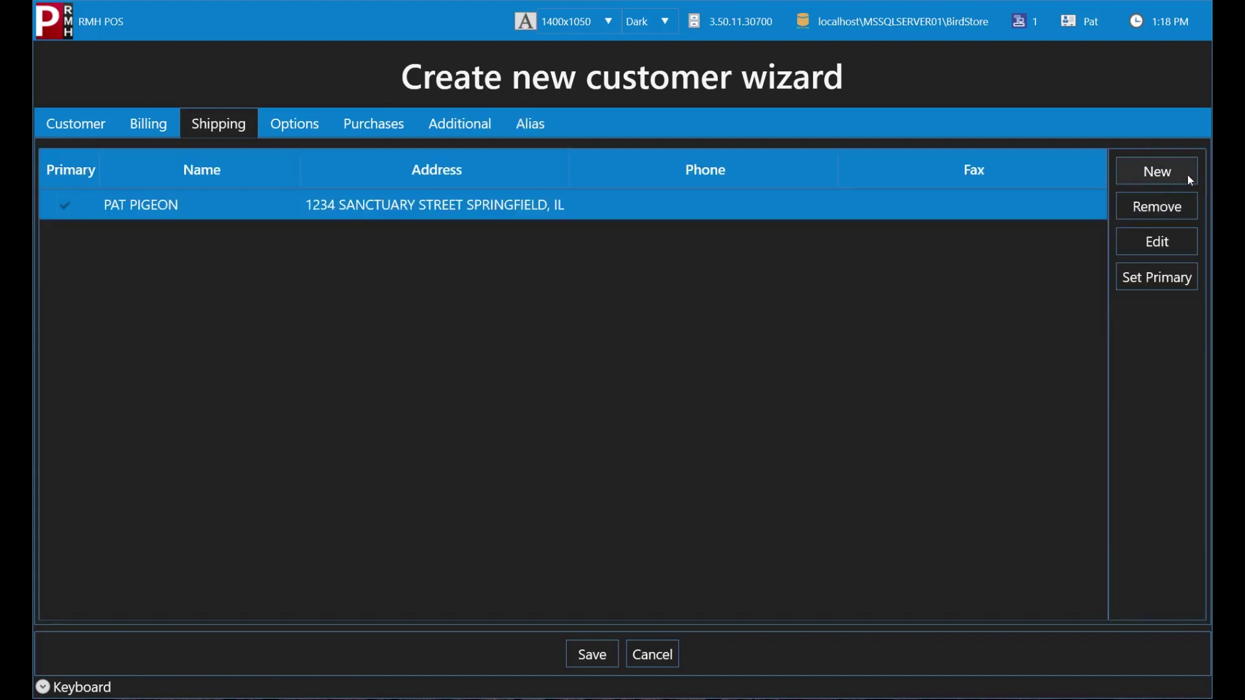
click(594, 650)
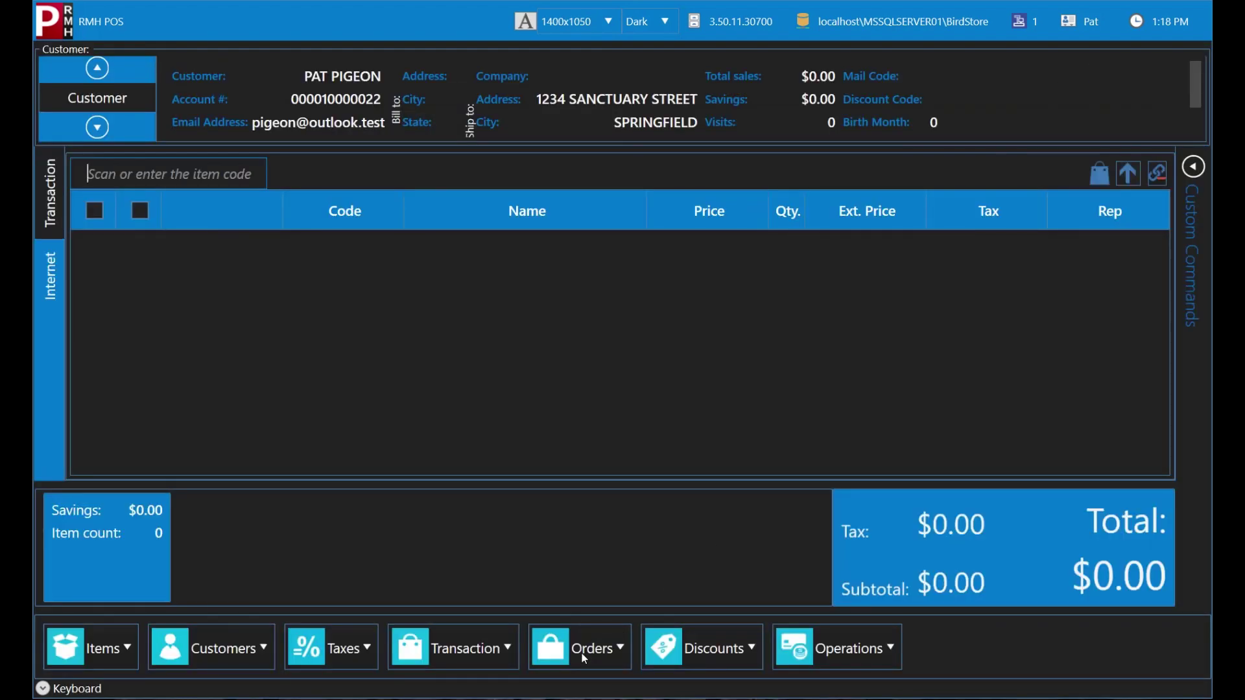